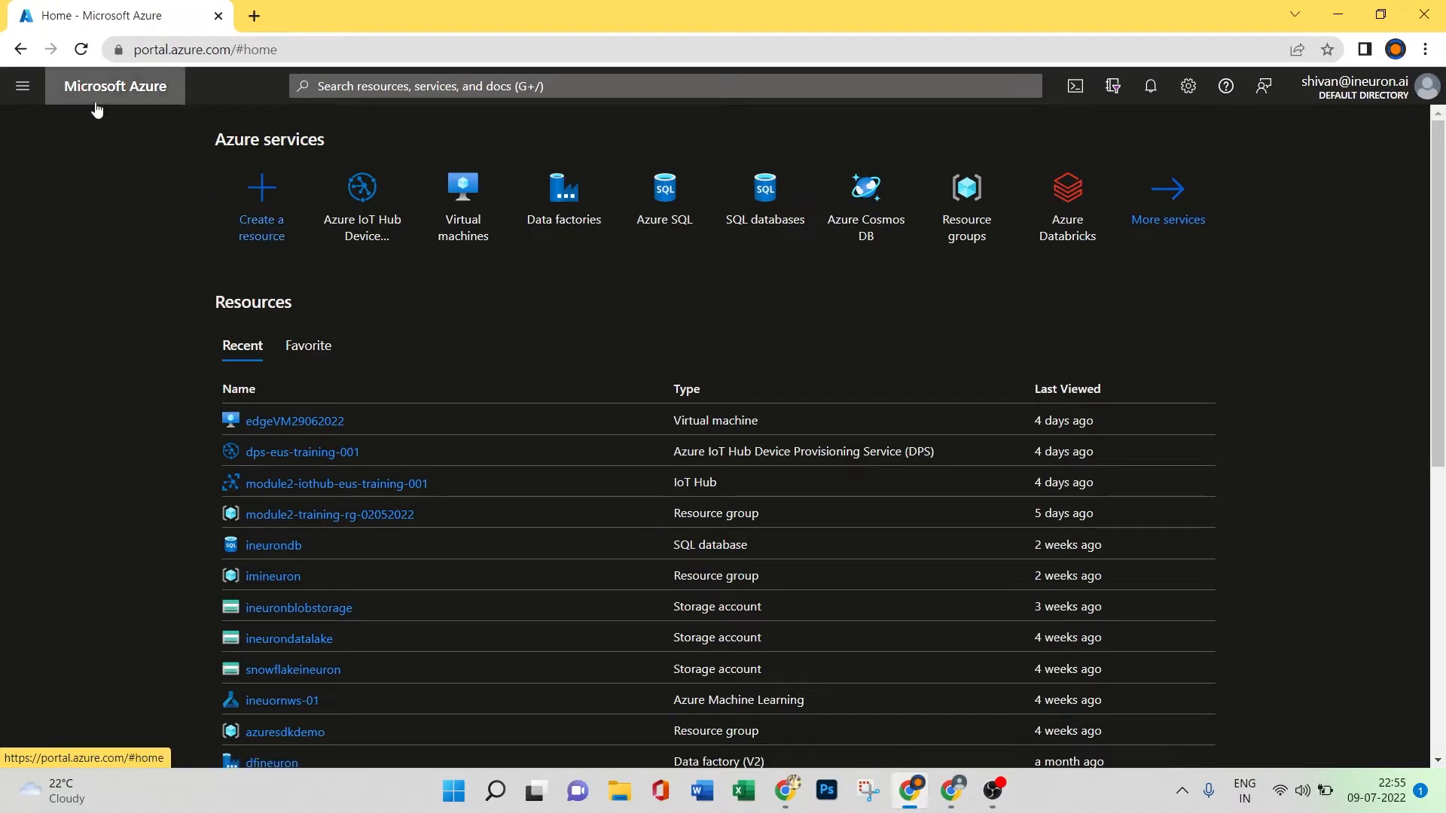
Search the portal for azure databricks, open the Azure Databricks service and start creating a new Databricks workspace.
click(390, 85)
text(azur)
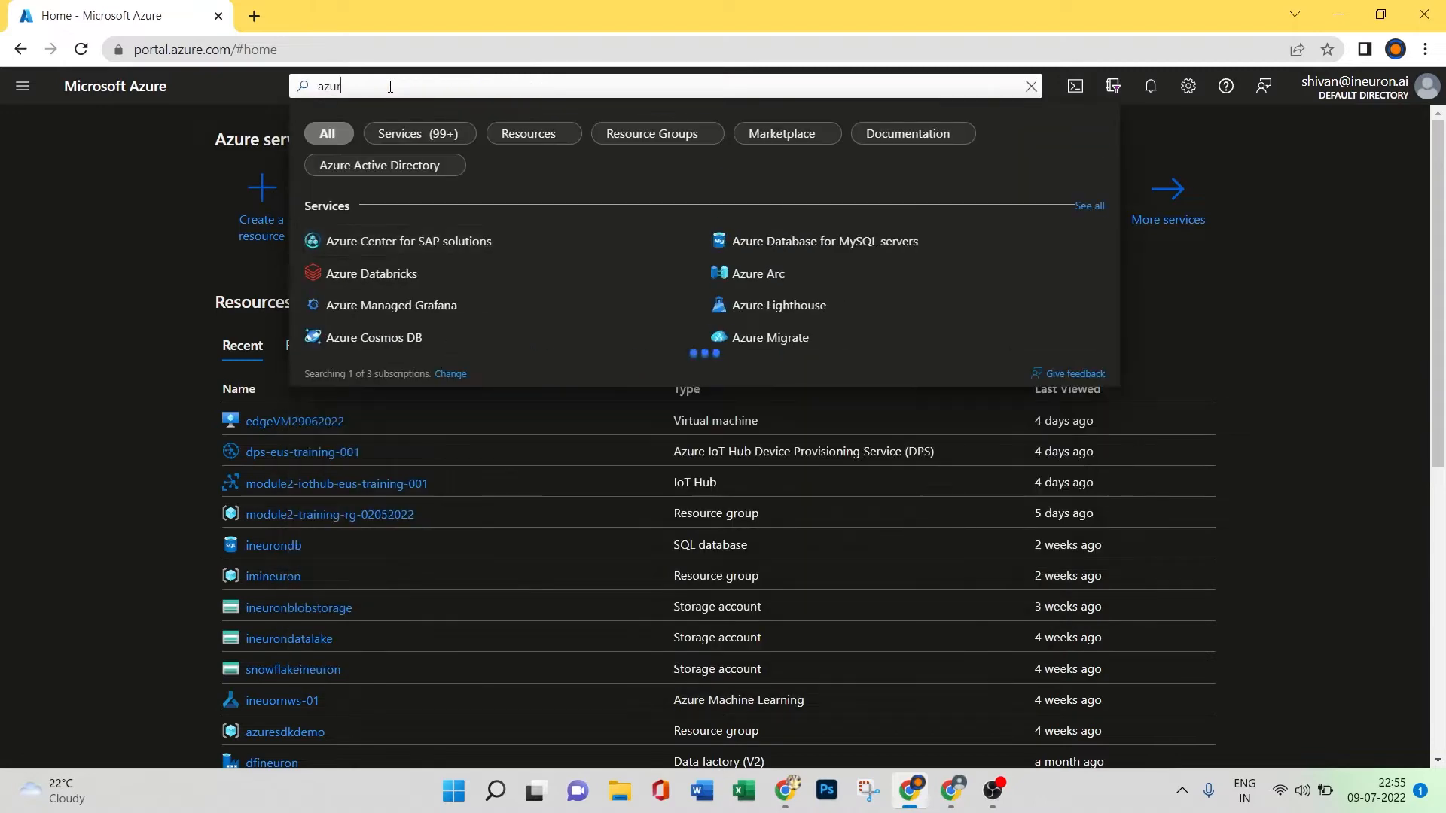
text(e data)
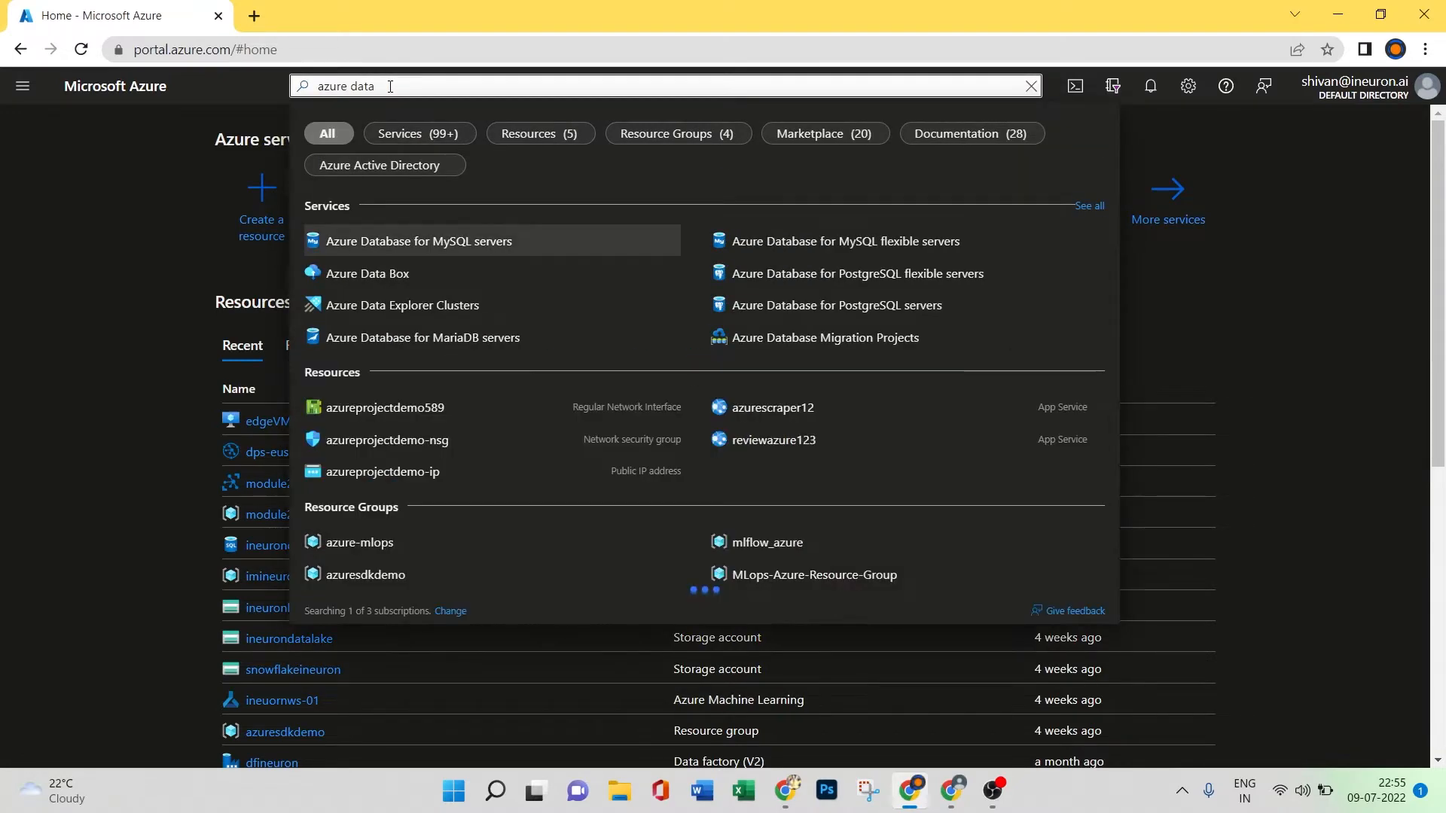
text(b)
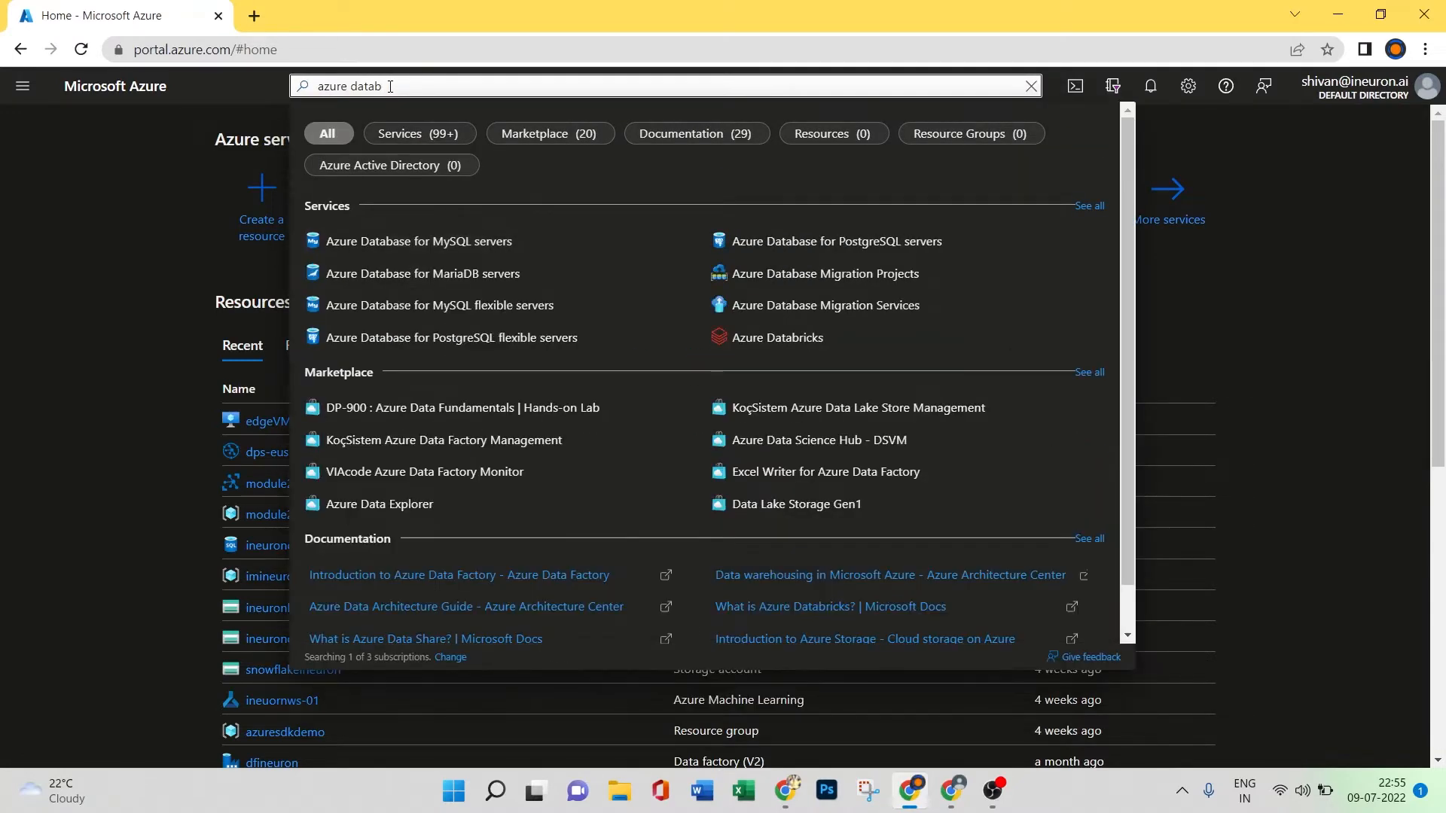
text(ricks)
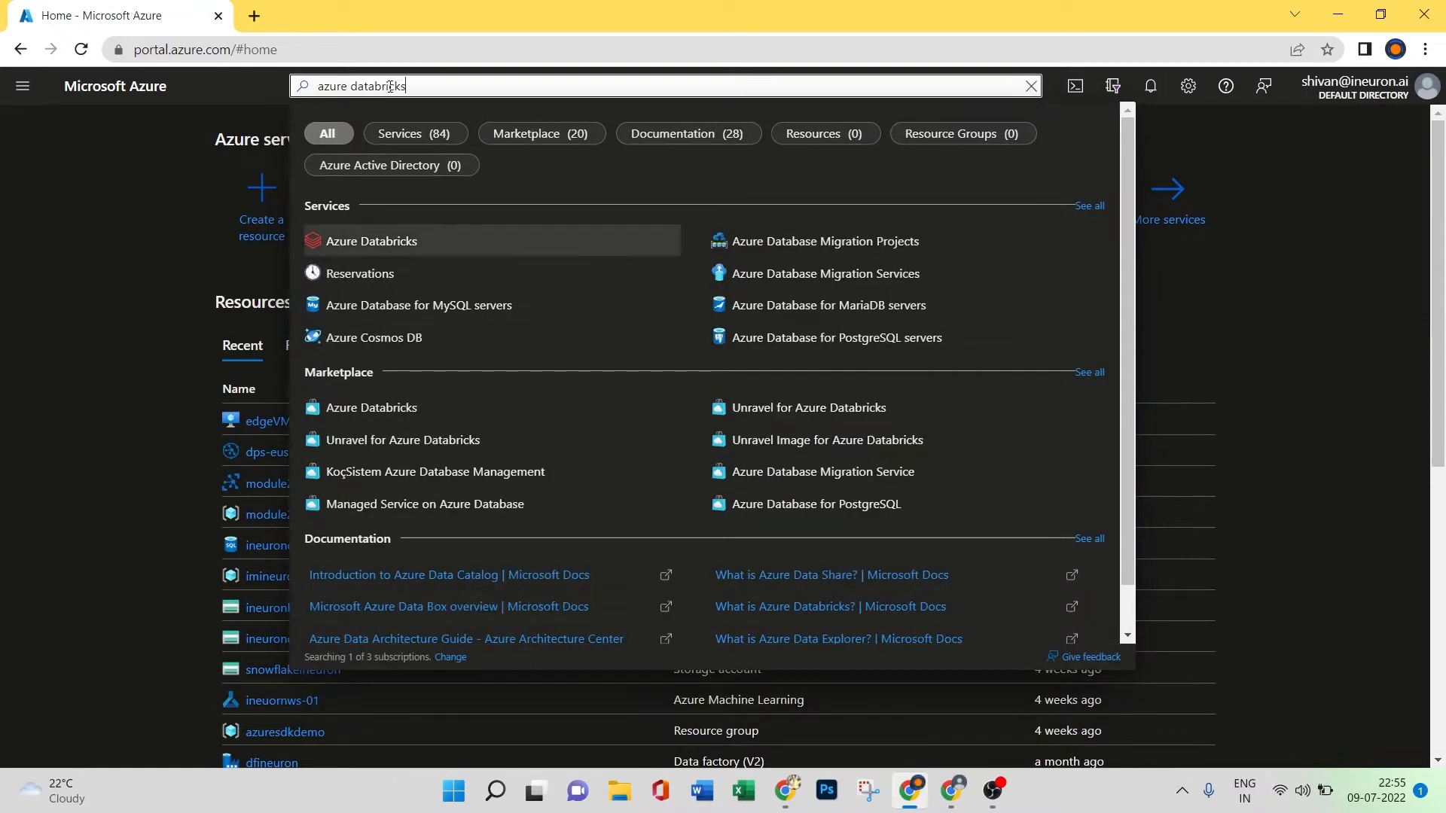
click(376, 247)
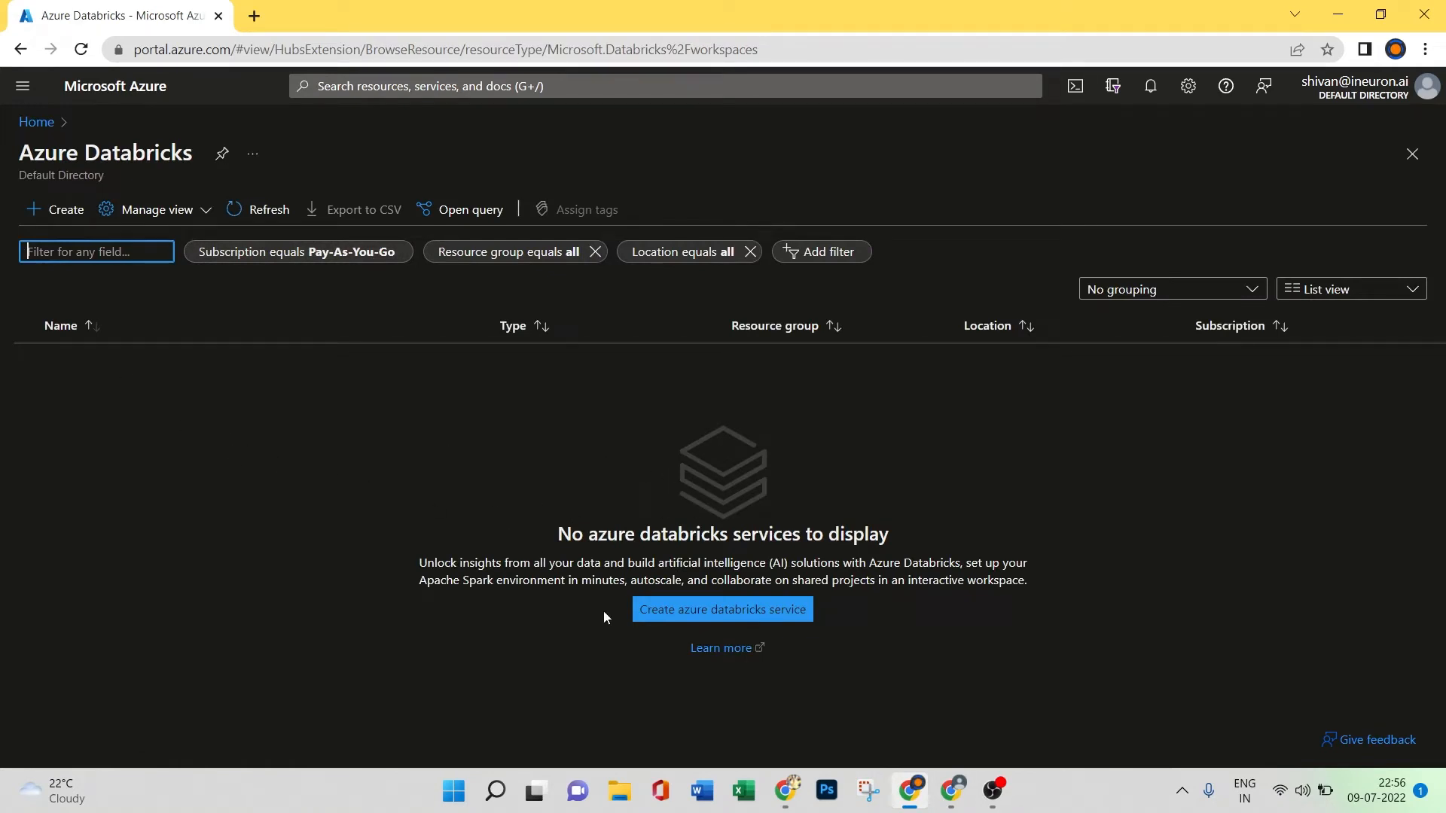
click(708, 614)
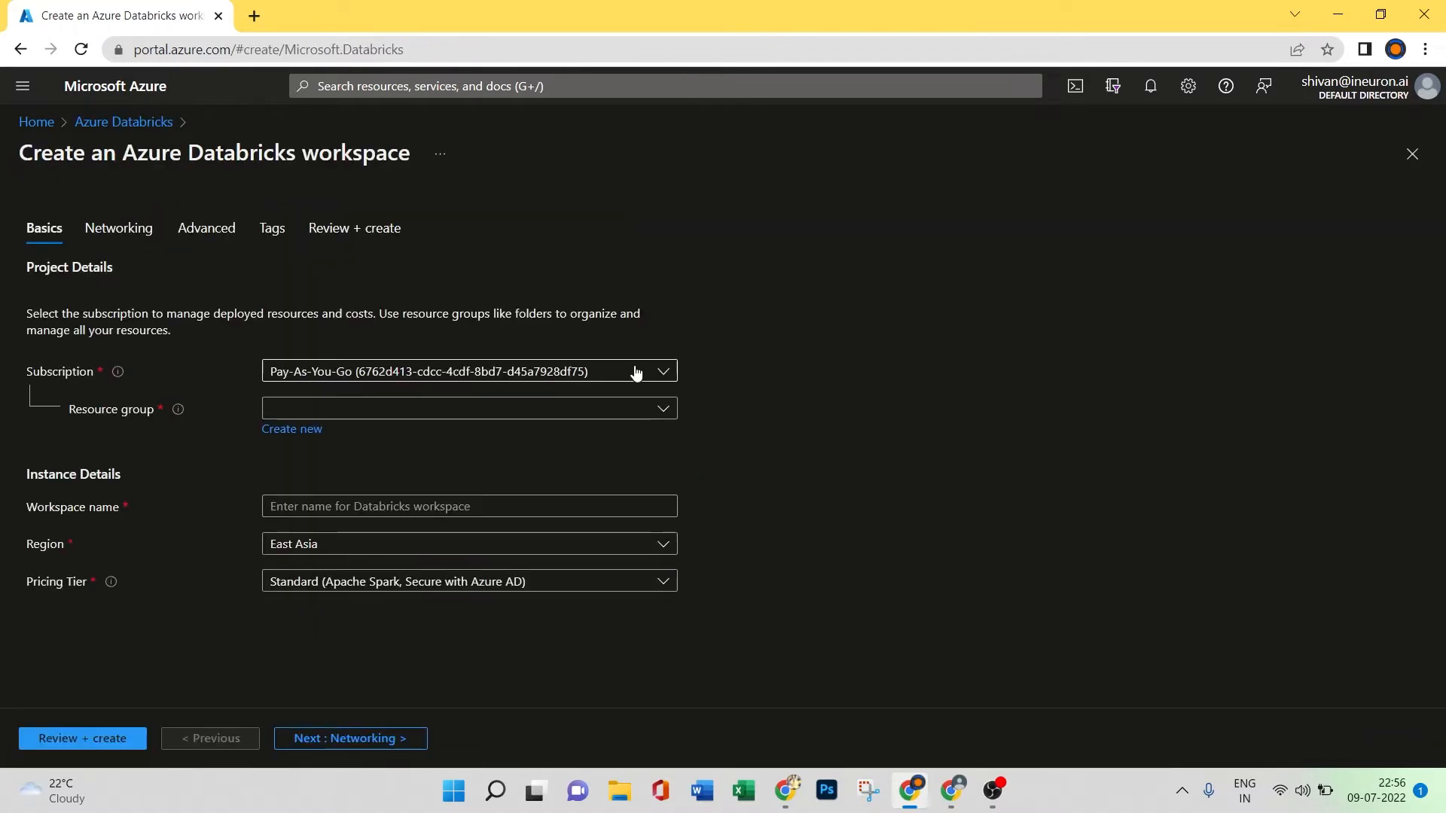
Assign the workspace to the second listed Pay-As-You-Go subscription and the existing imineuron resource group.
click(487, 386)
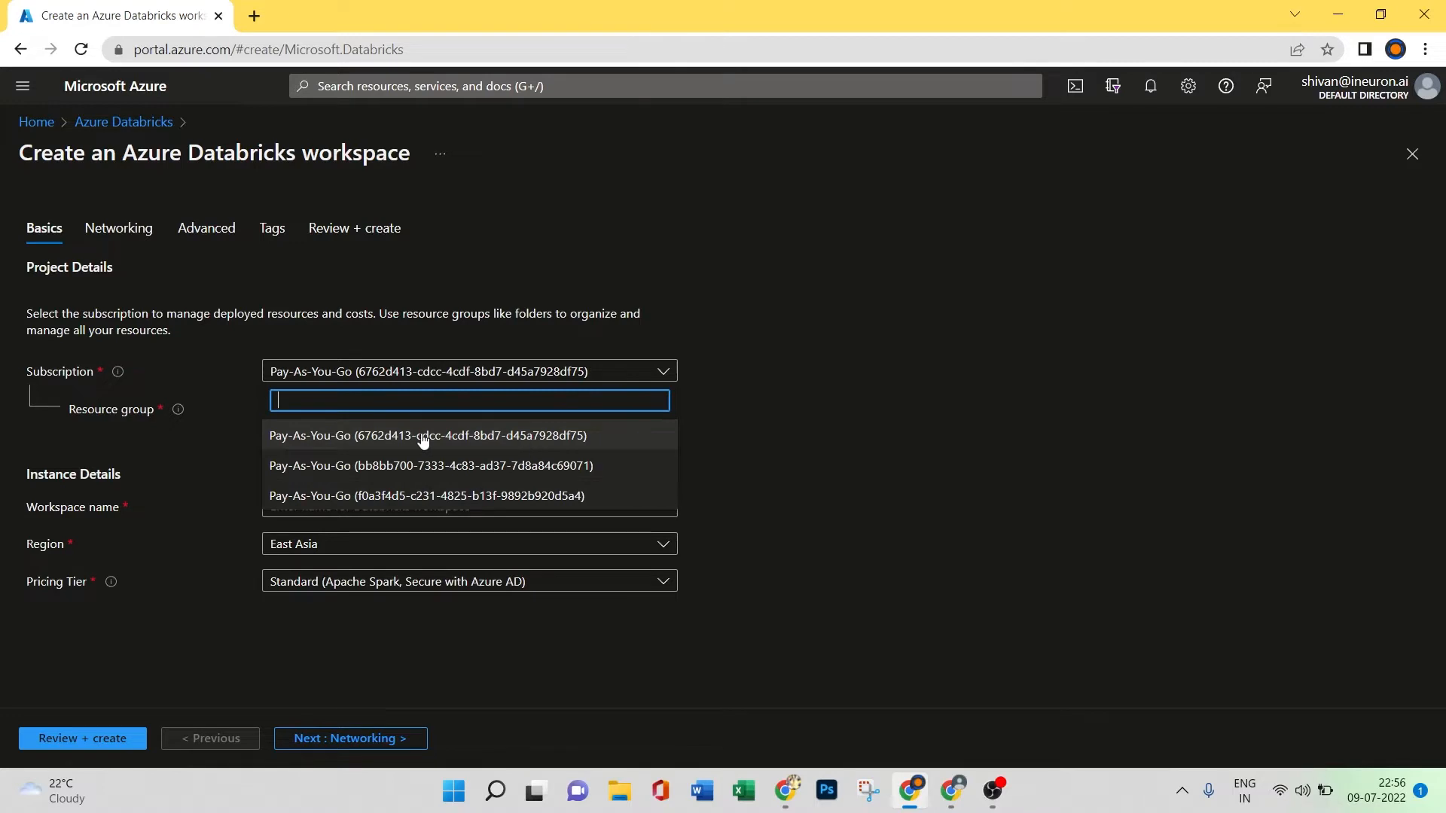
click(516, 469)
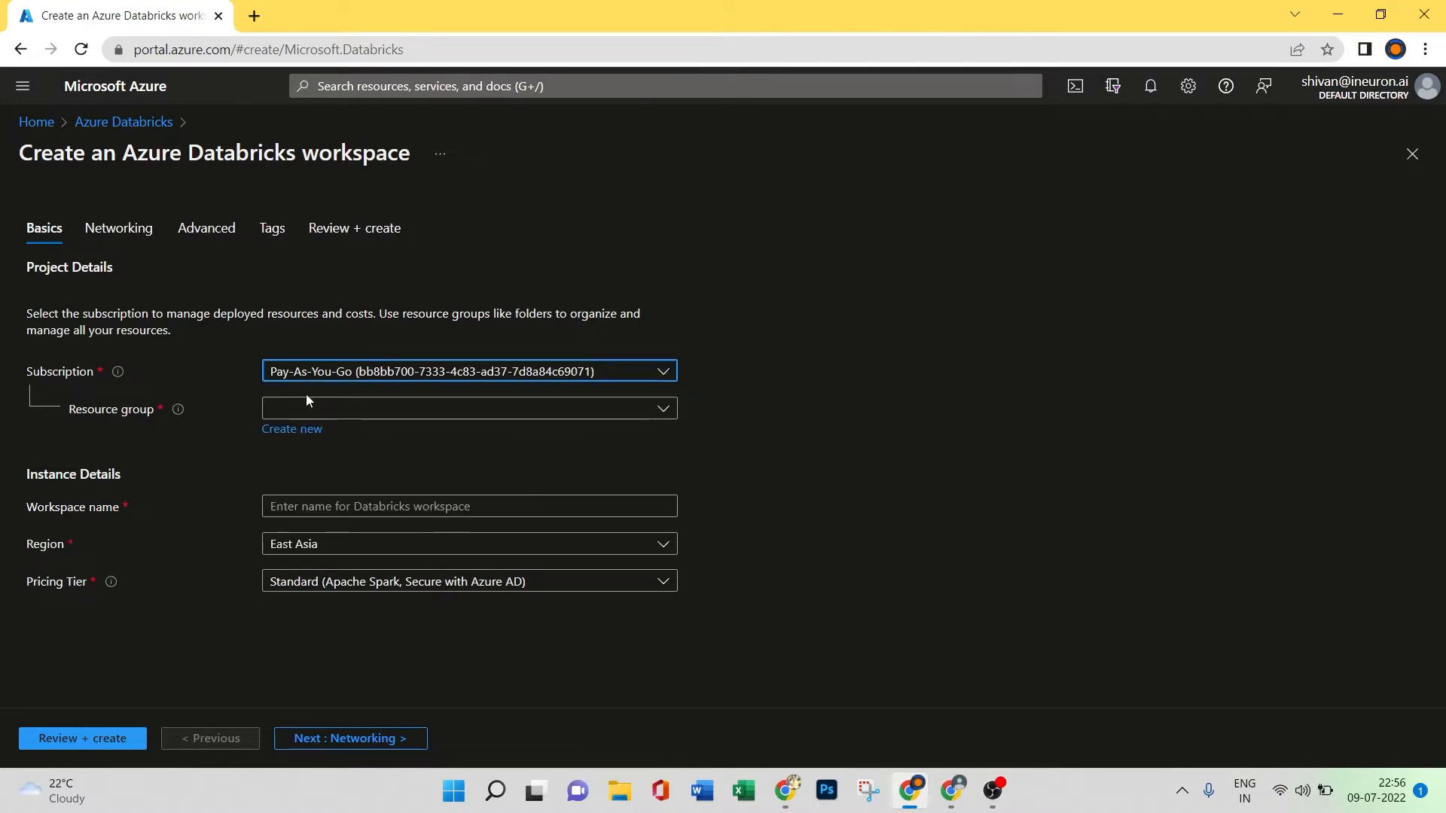
click(405, 380)
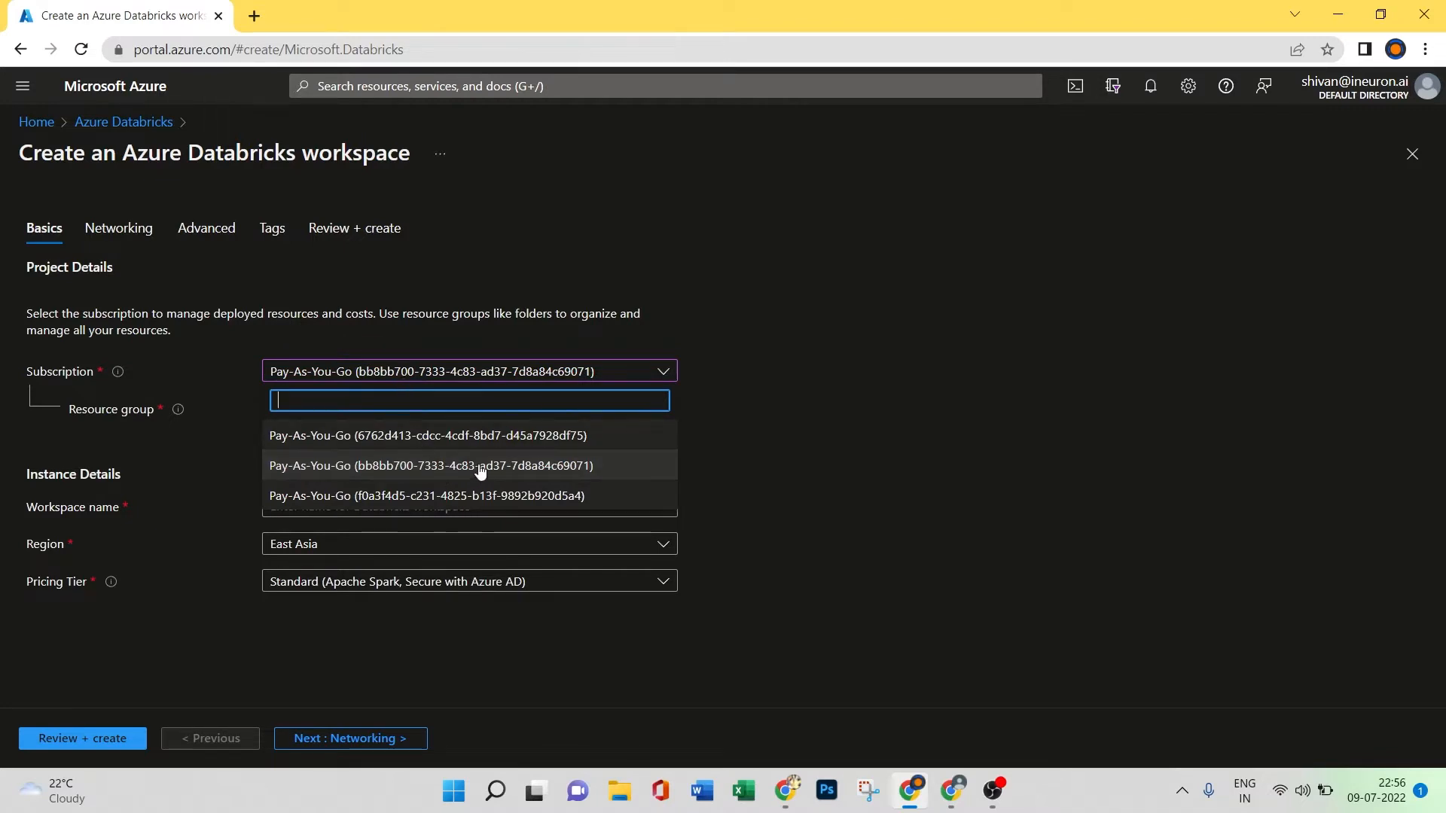
click(867, 463)
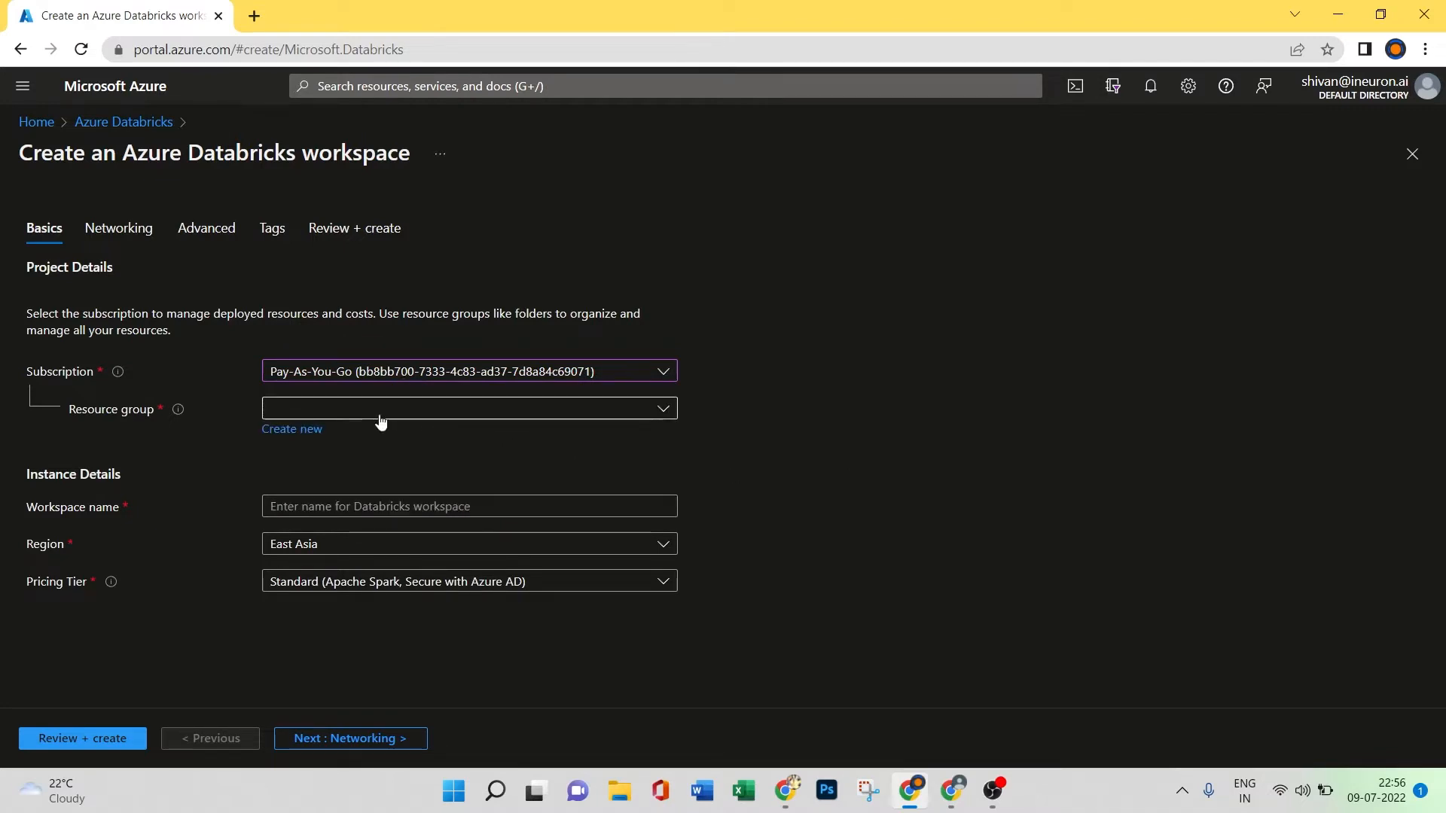
click(391, 412)
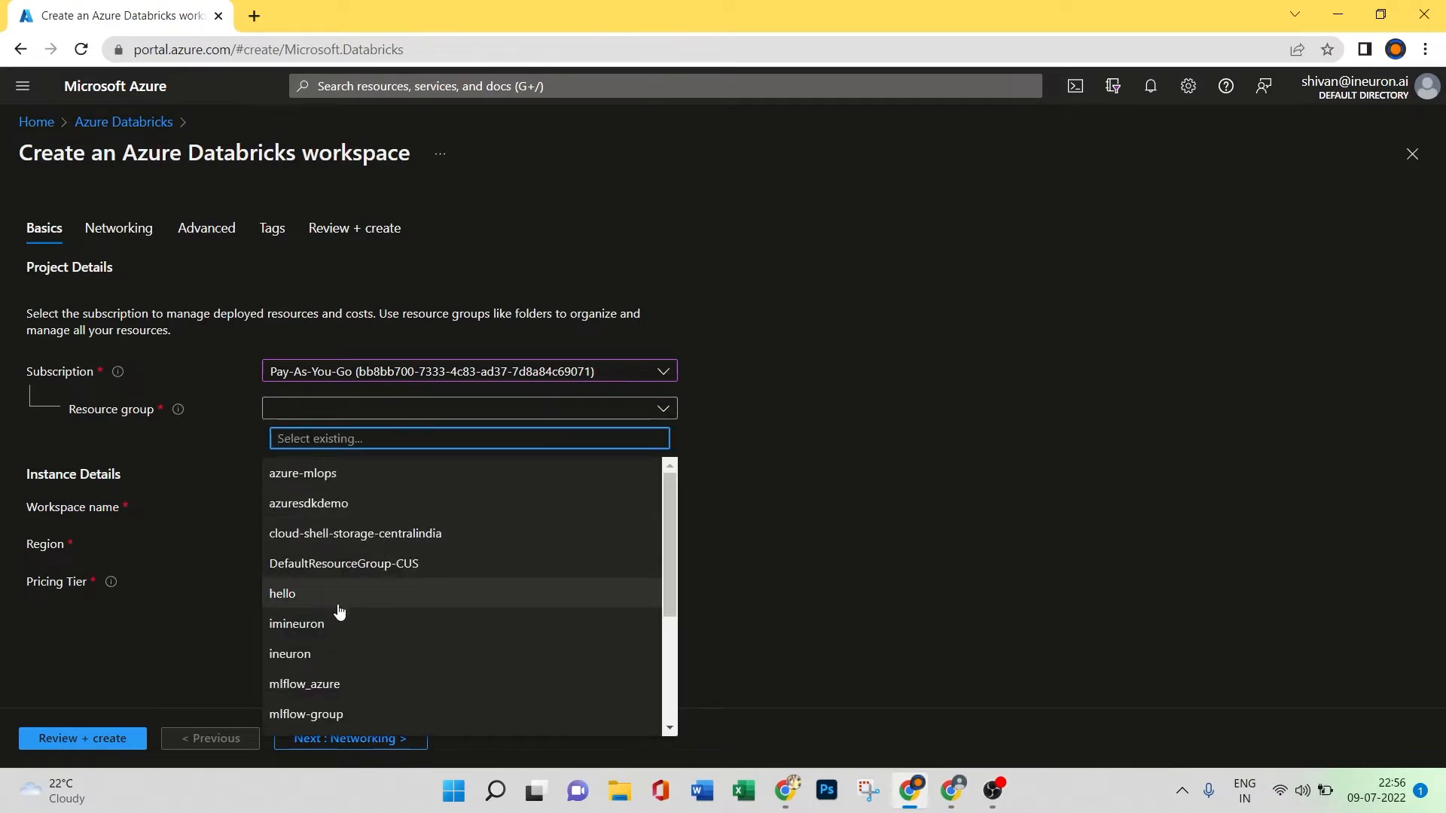
click(337, 625)
click(798, 440)
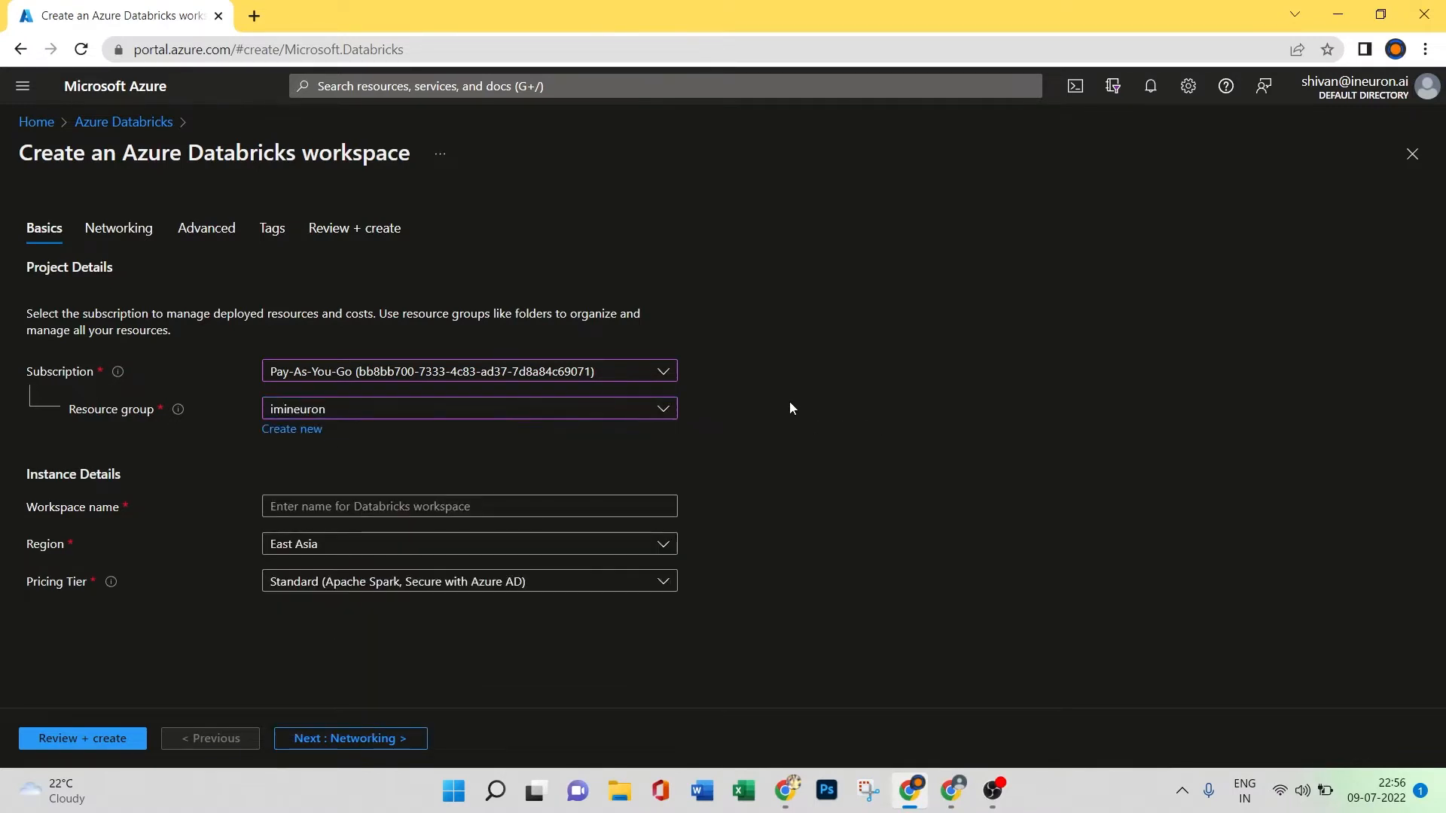
Name the workspace dbtdemo and choose East Asia as its region.
click(301, 506)
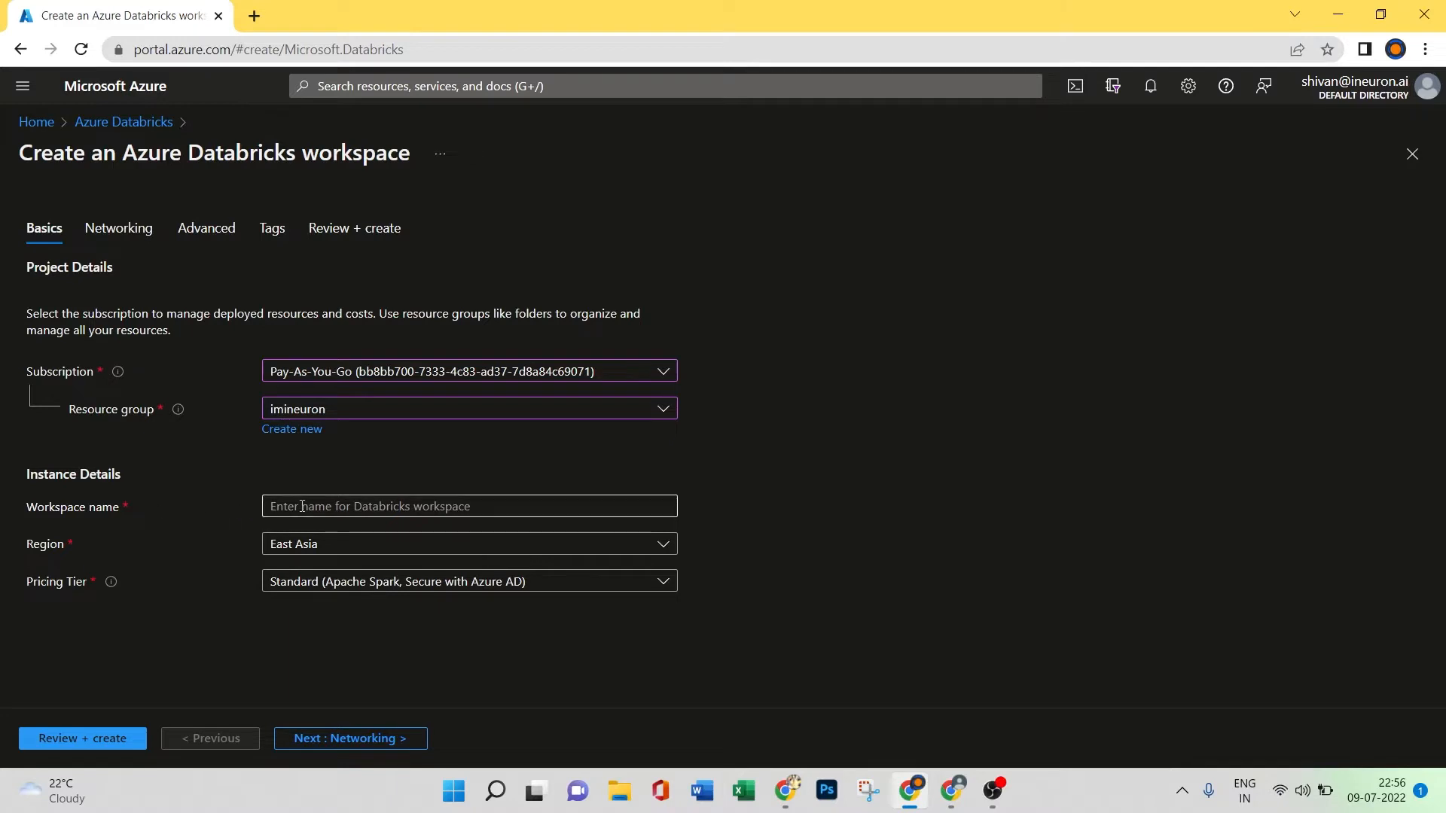
text(dbtd)
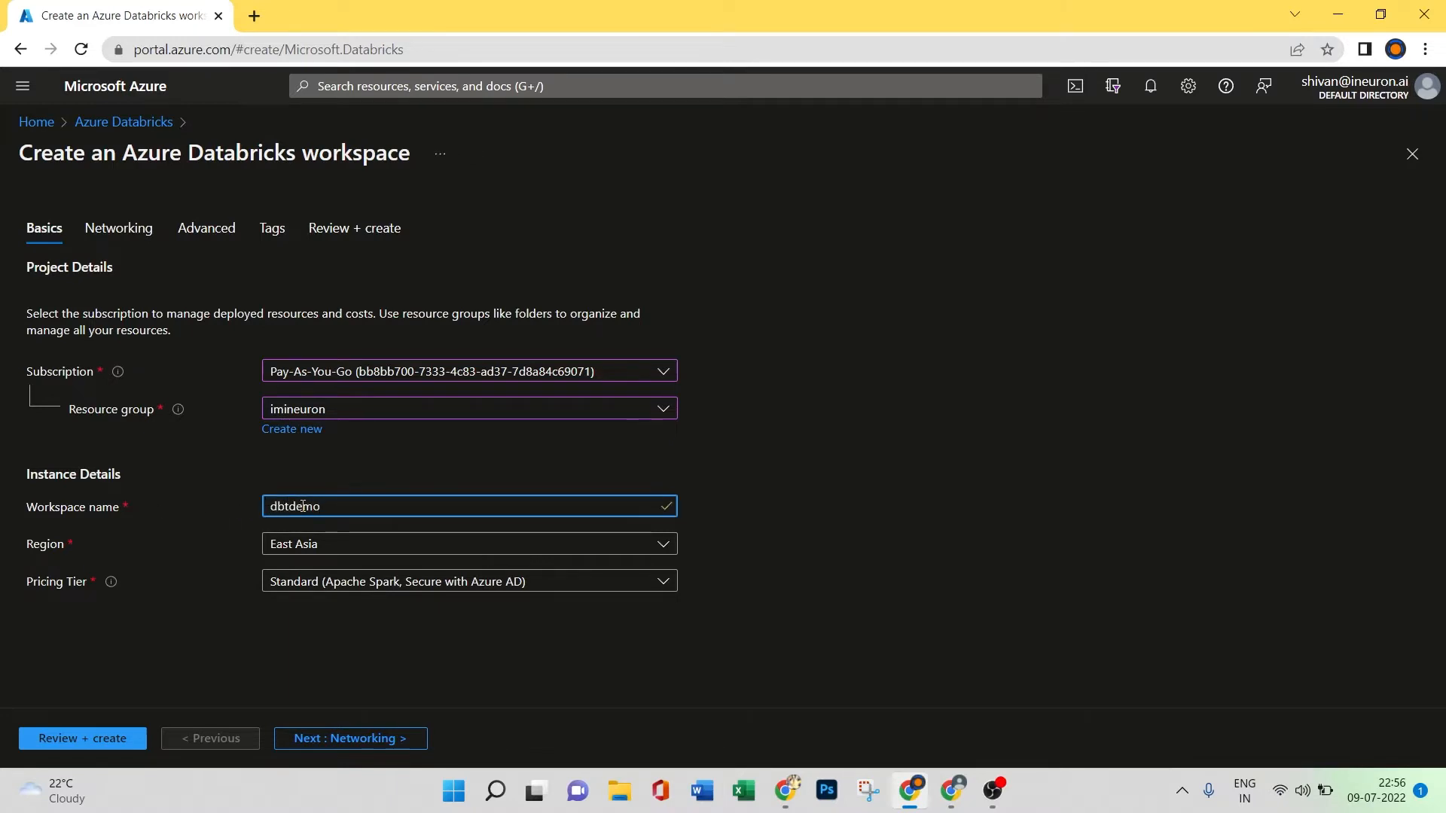
text(emo)
click(342, 548)
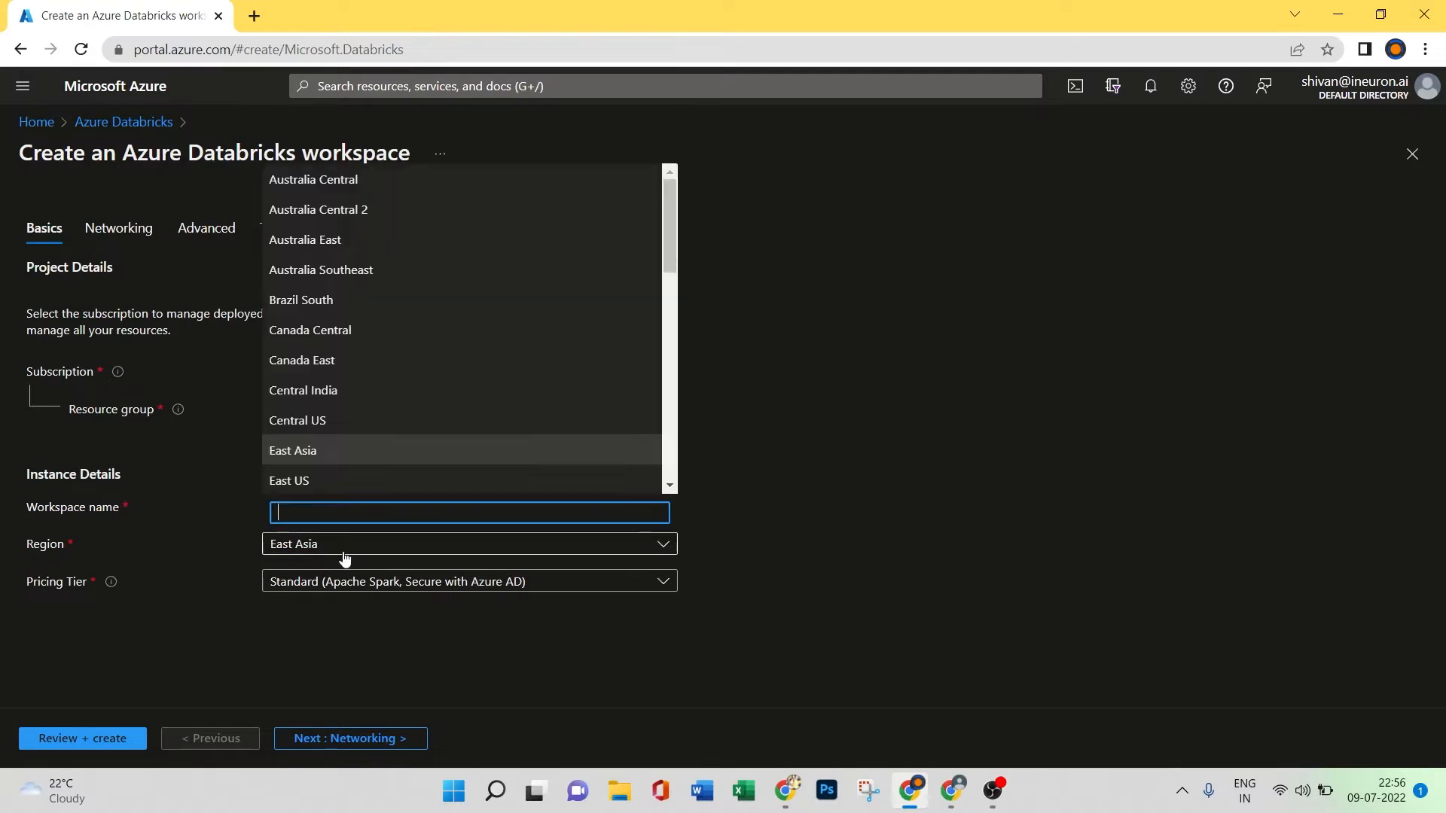
click(328, 451)
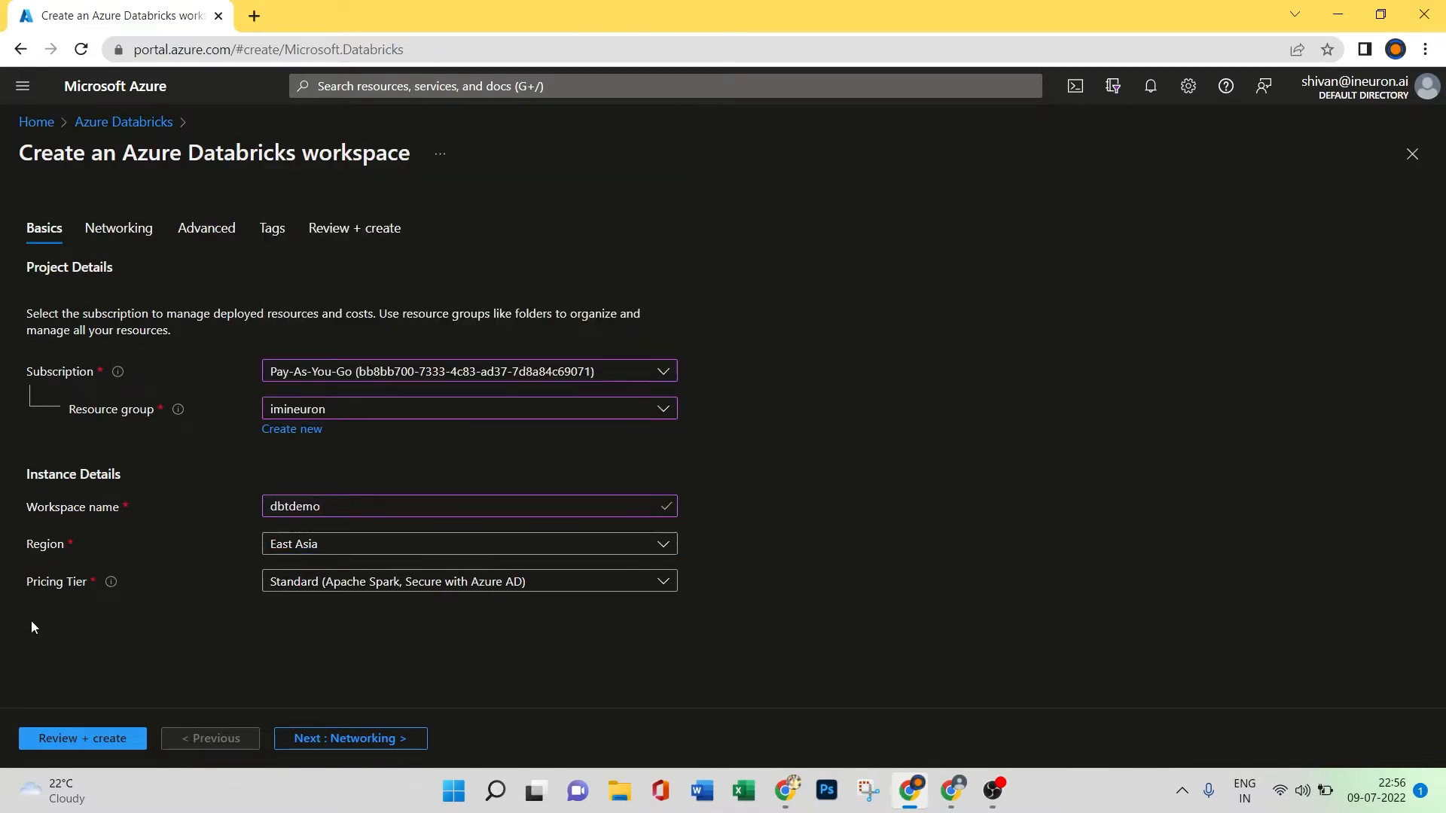
Go through the networking, advanced and tags settings with their defaults, review the summary and create the workspace.
click(354, 741)
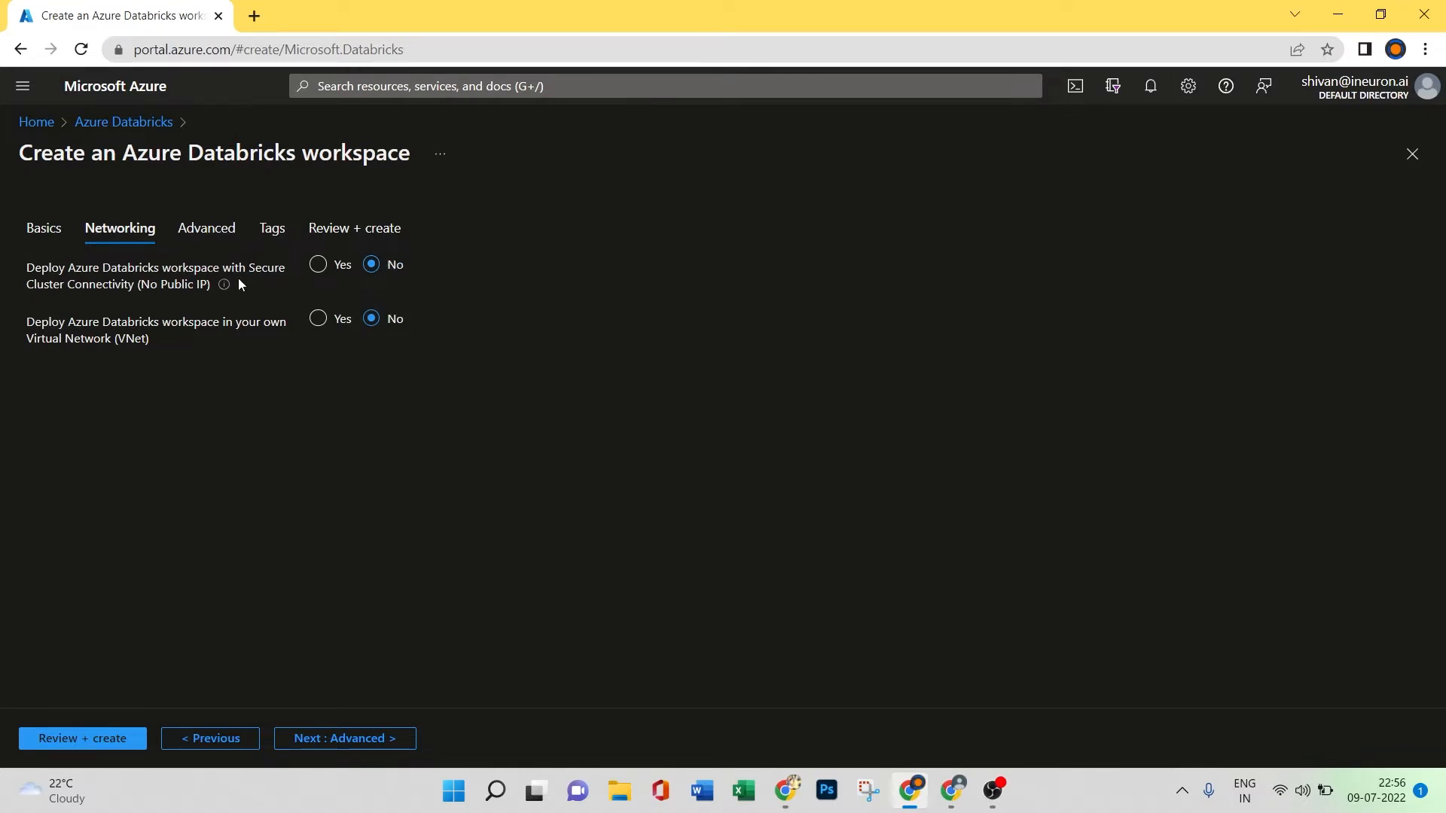
mouse_move(225, 289)
click(345, 741)
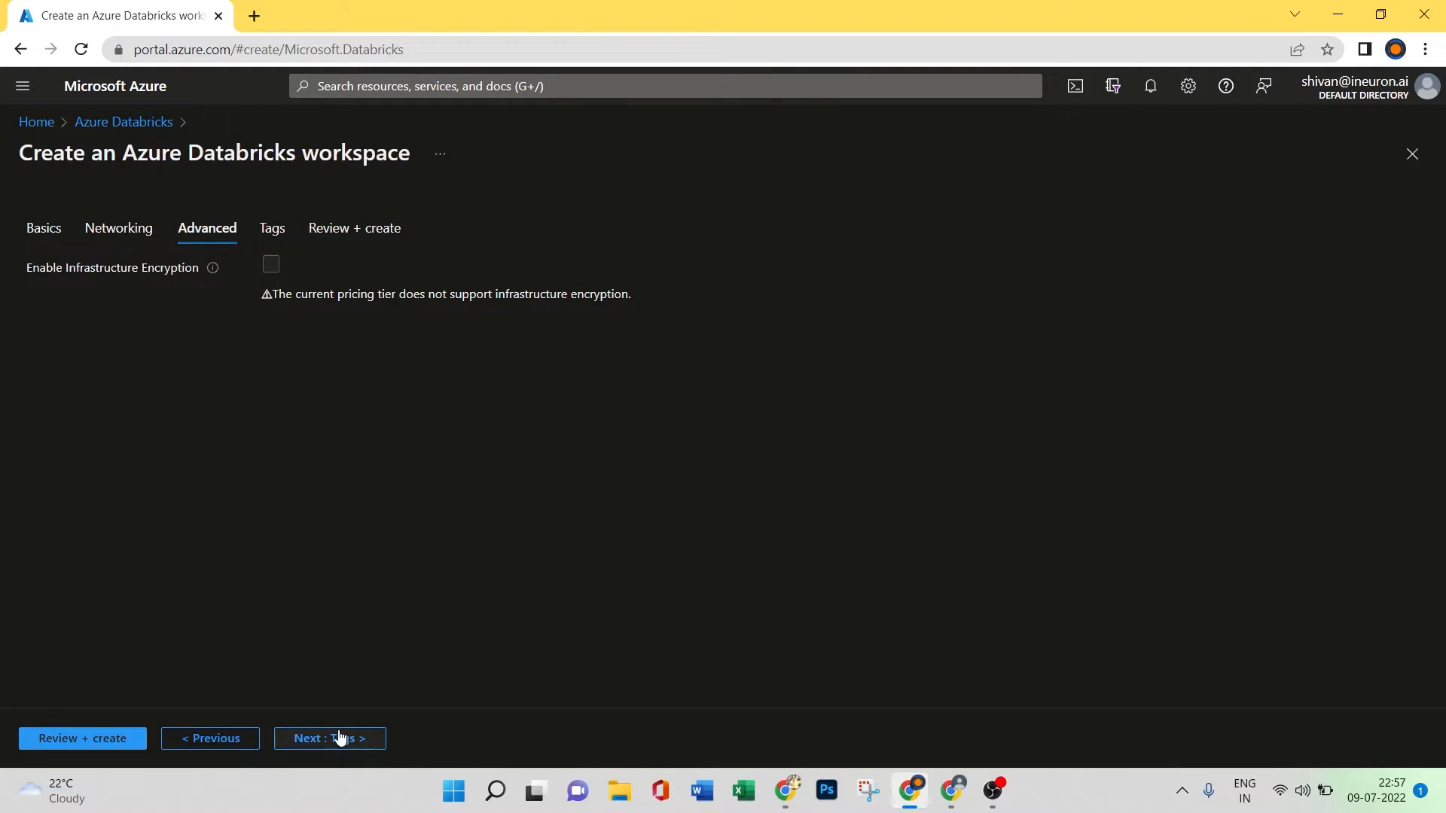
click(341, 738)
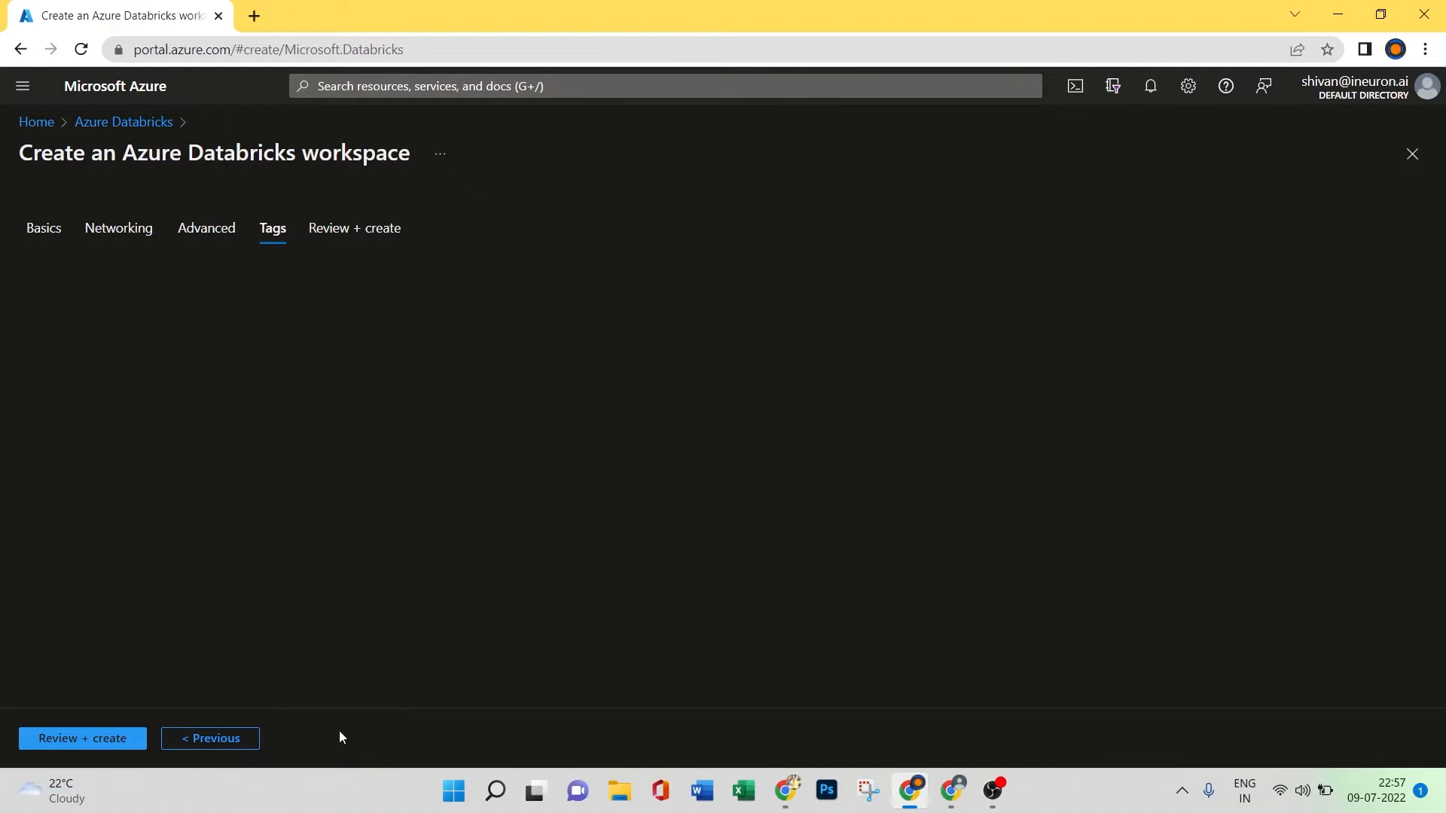
click(62, 740)
scroll(425, 467, down, 1)
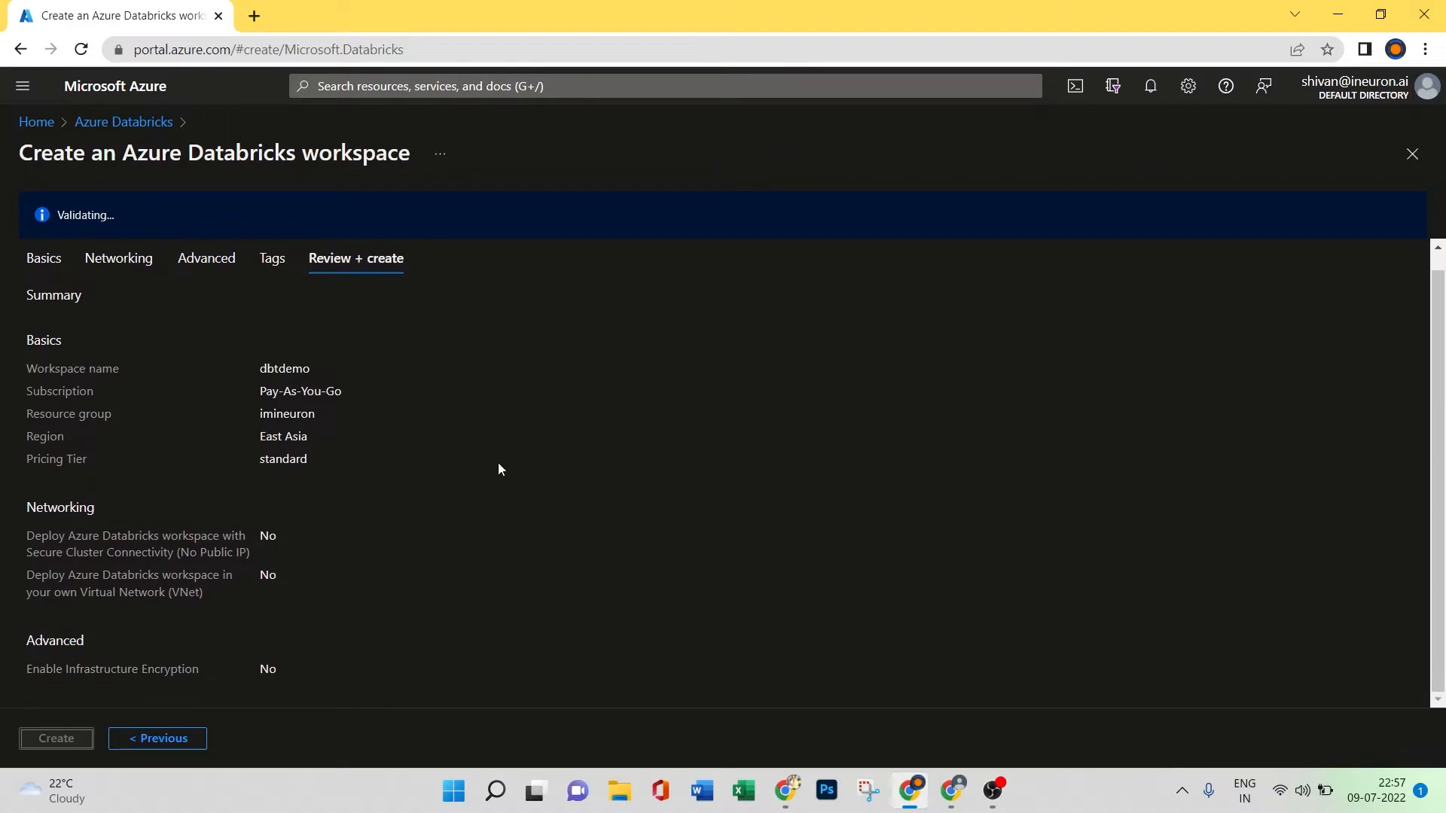
click(53, 743)
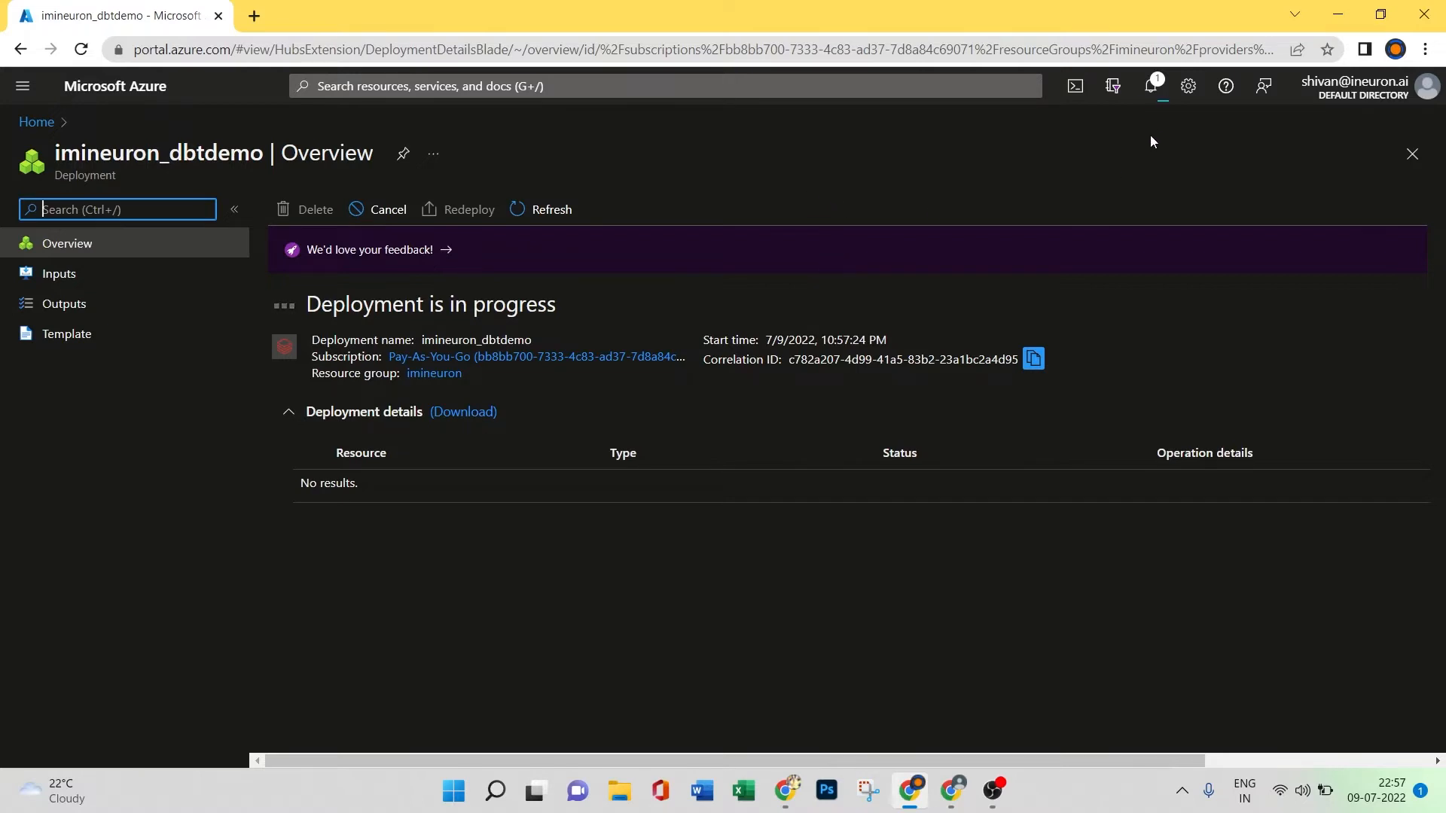
Check the deployment's progress, open the deployed dbtdemo resource and launch its Databricks workspace, dismissing the data project survey.
click(1150, 87)
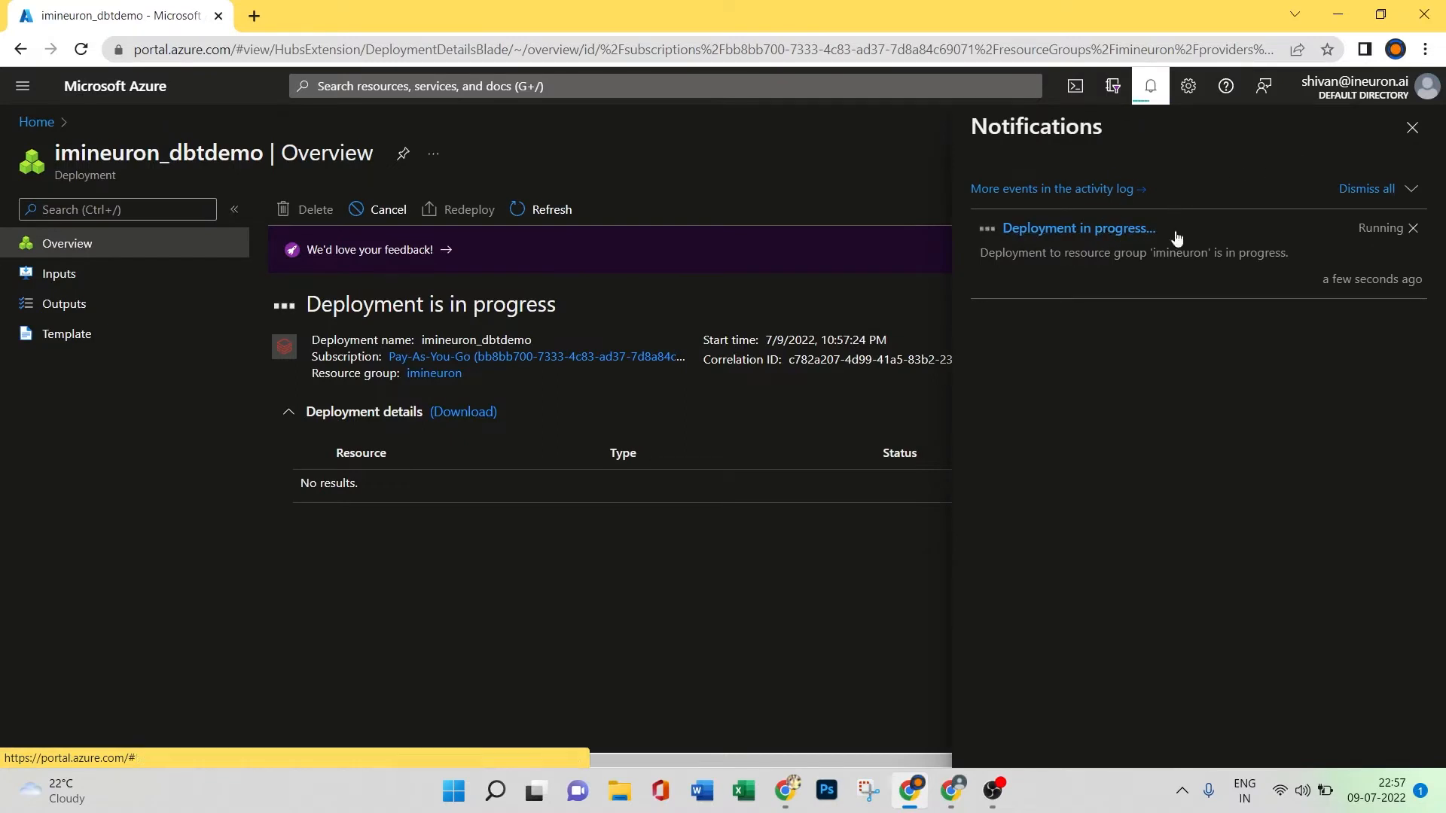
click(1411, 129)
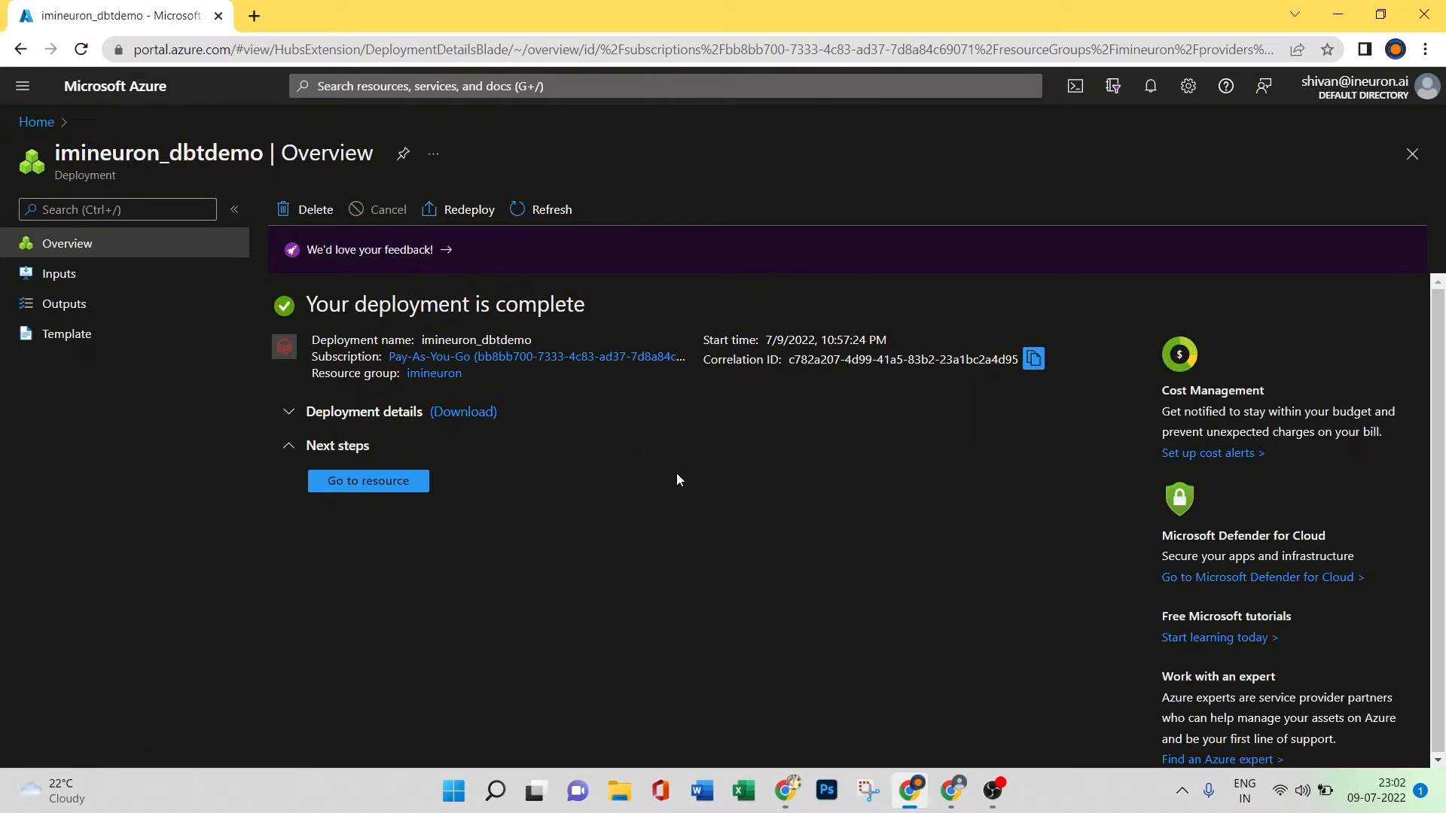
click(383, 490)
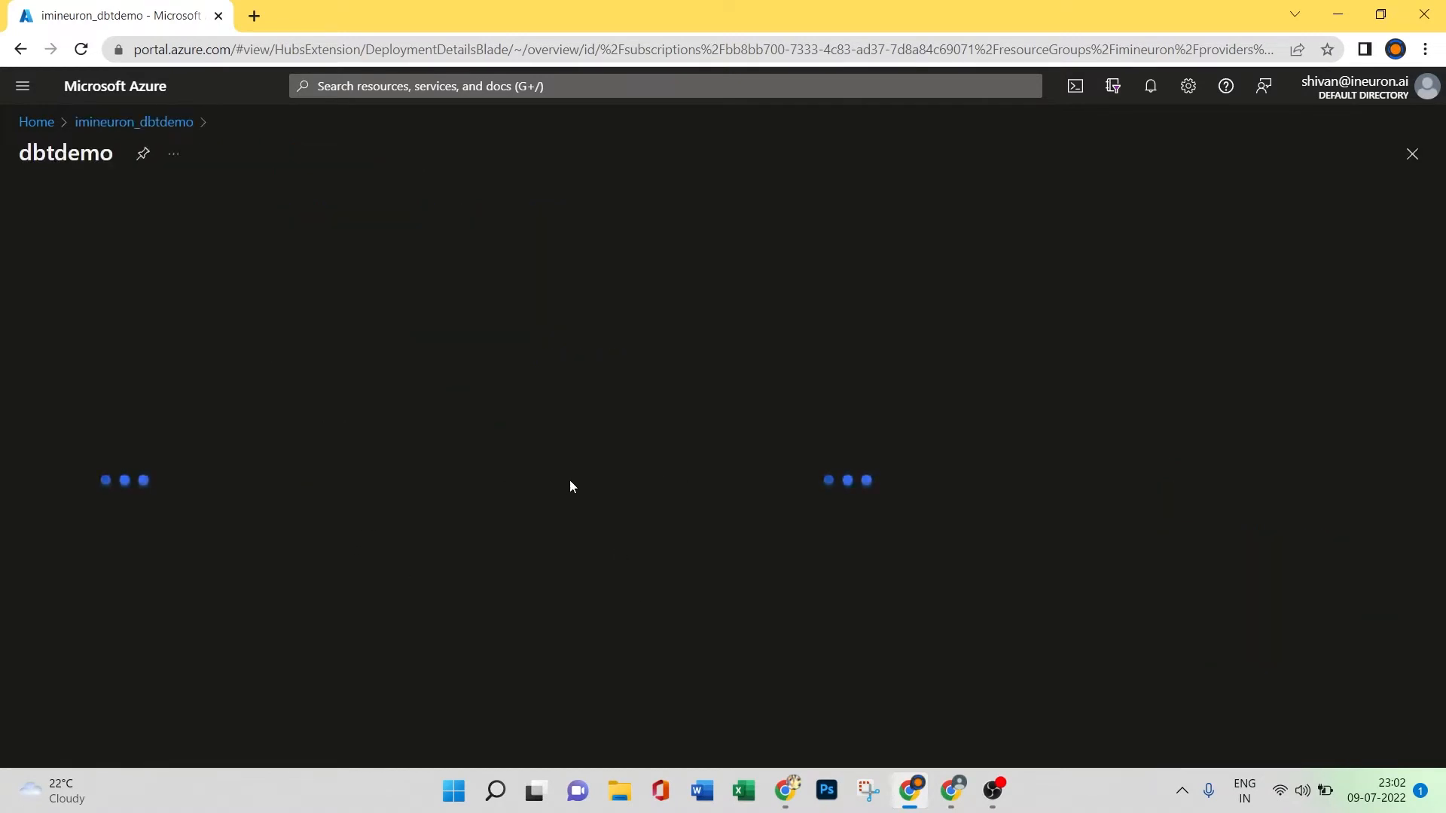
scroll(698, 487, down, 1)
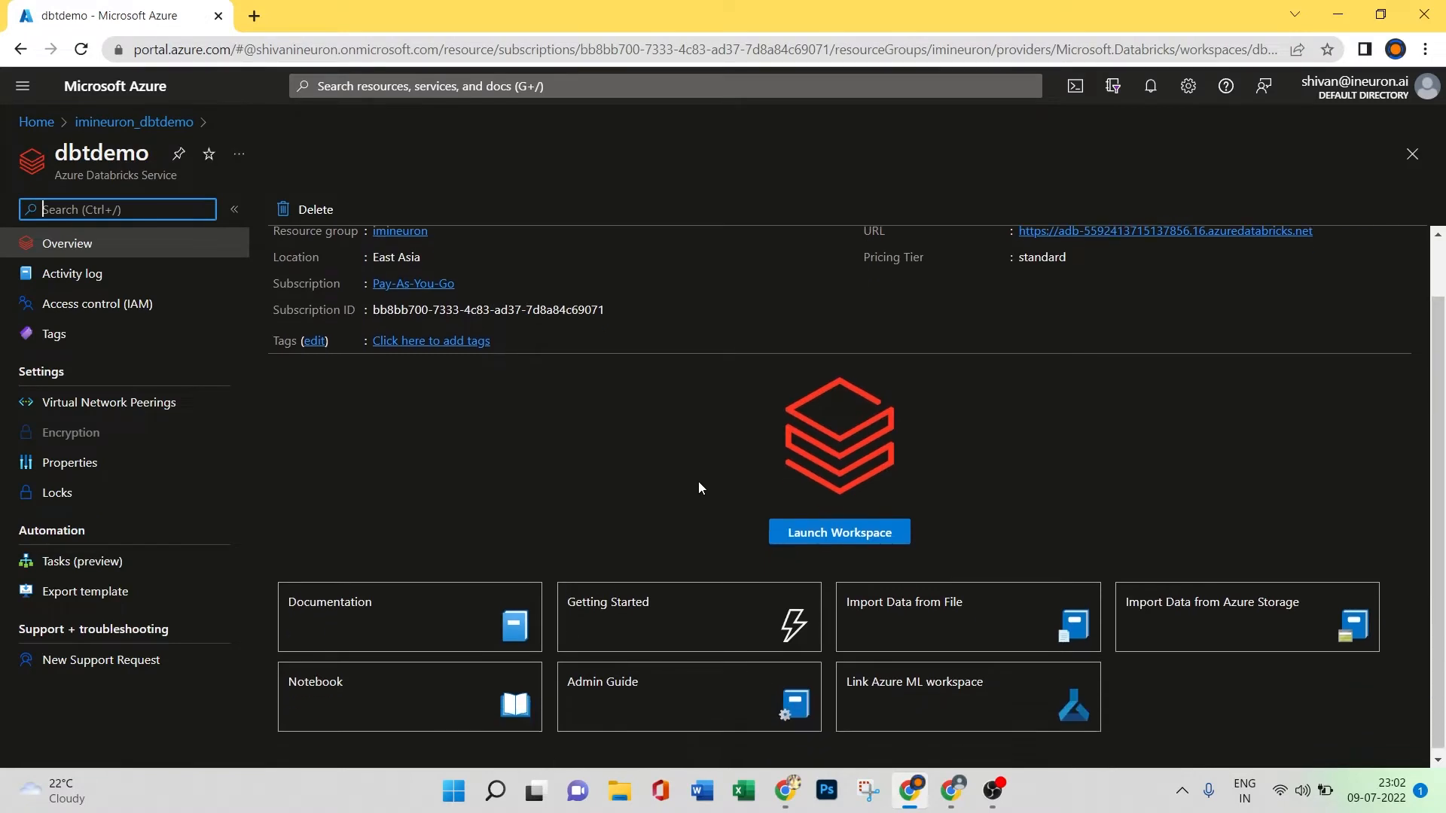
scroll(670, 467, up, 1)
click(839, 599)
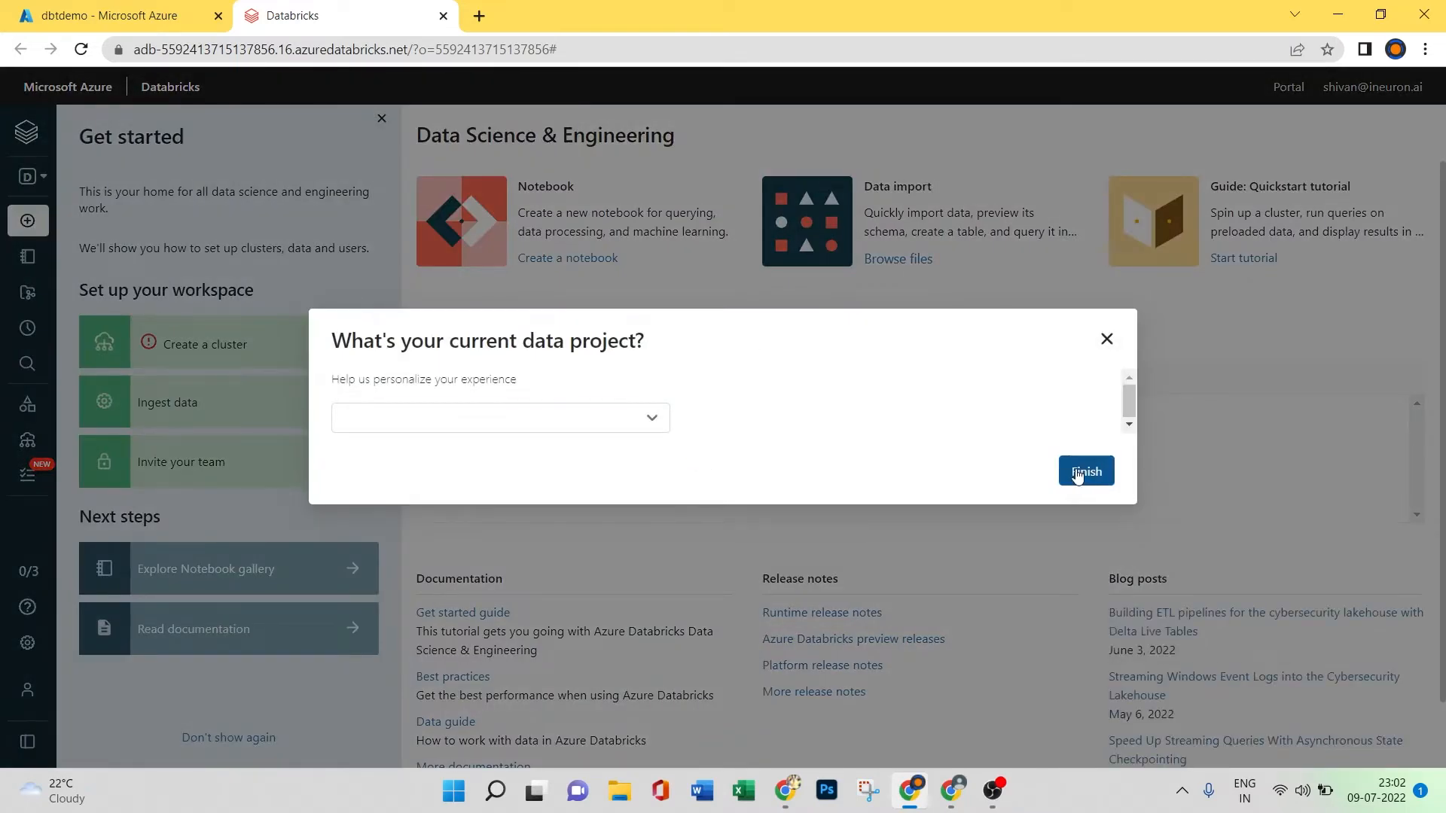
click(1107, 339)
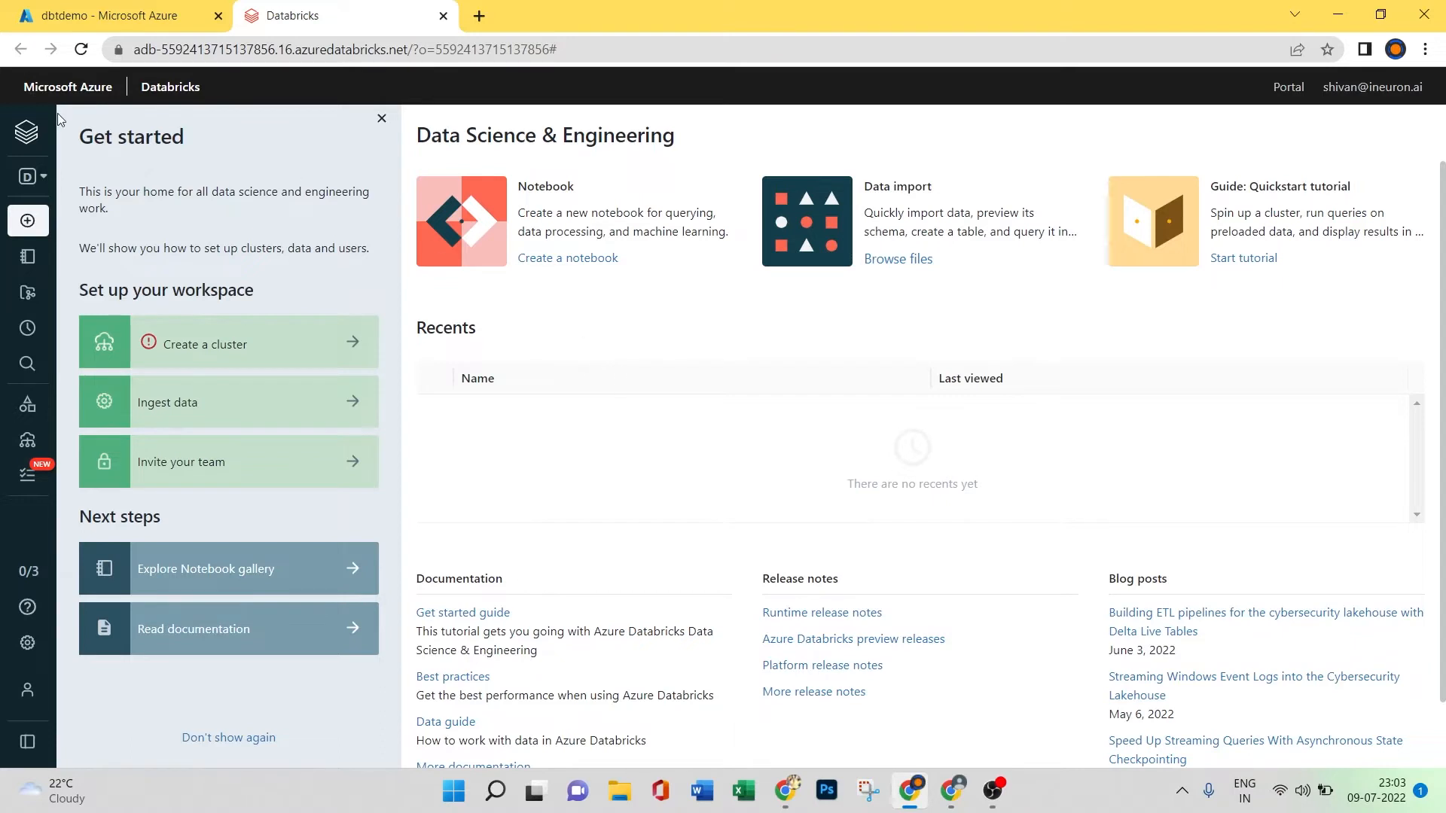
Examine the available workspace environments and keep Data Science & Engineering selected.
mouse_move(9, 258)
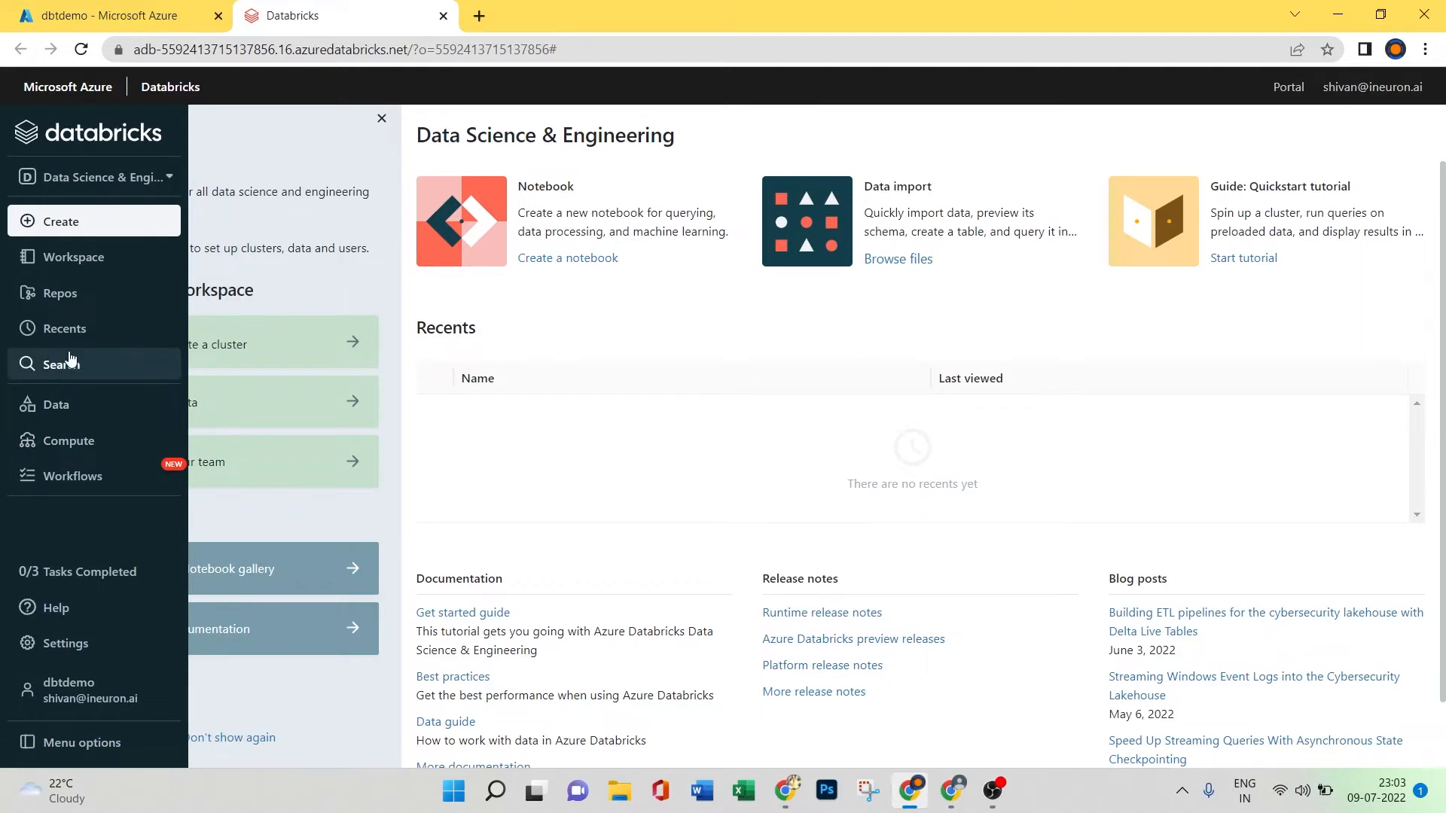
click(81, 176)
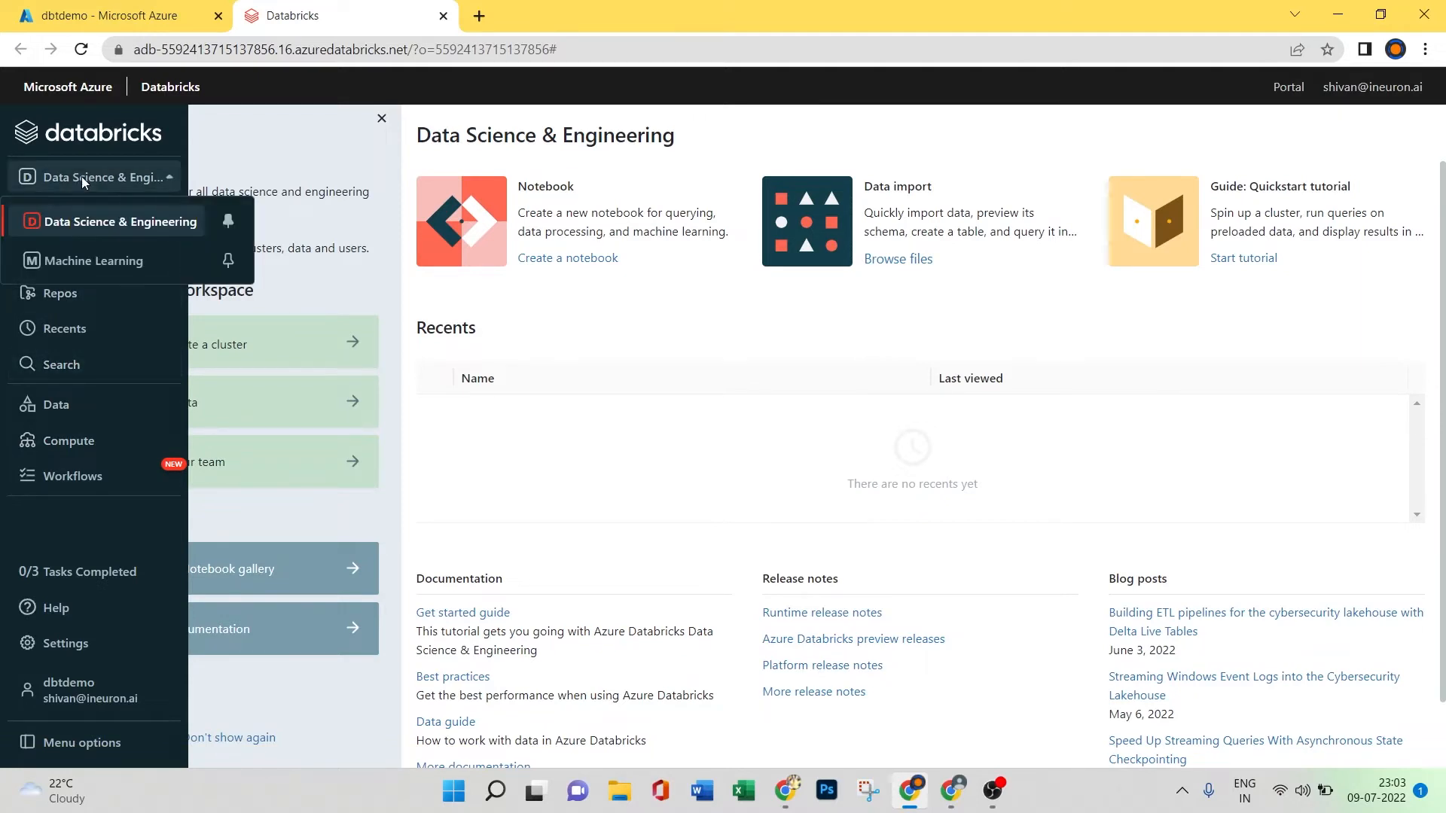
click(91, 223)
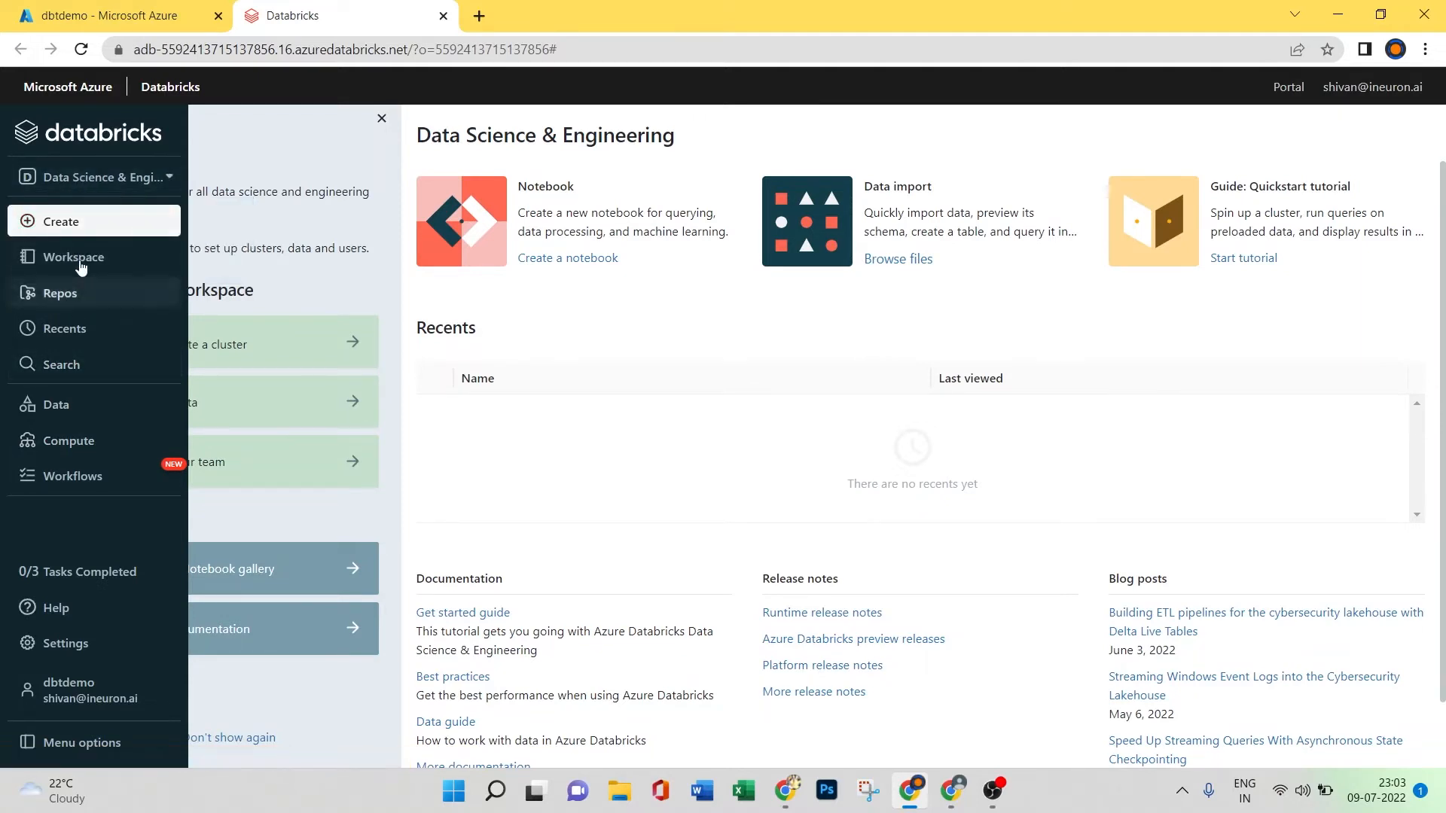
click(34, 176)
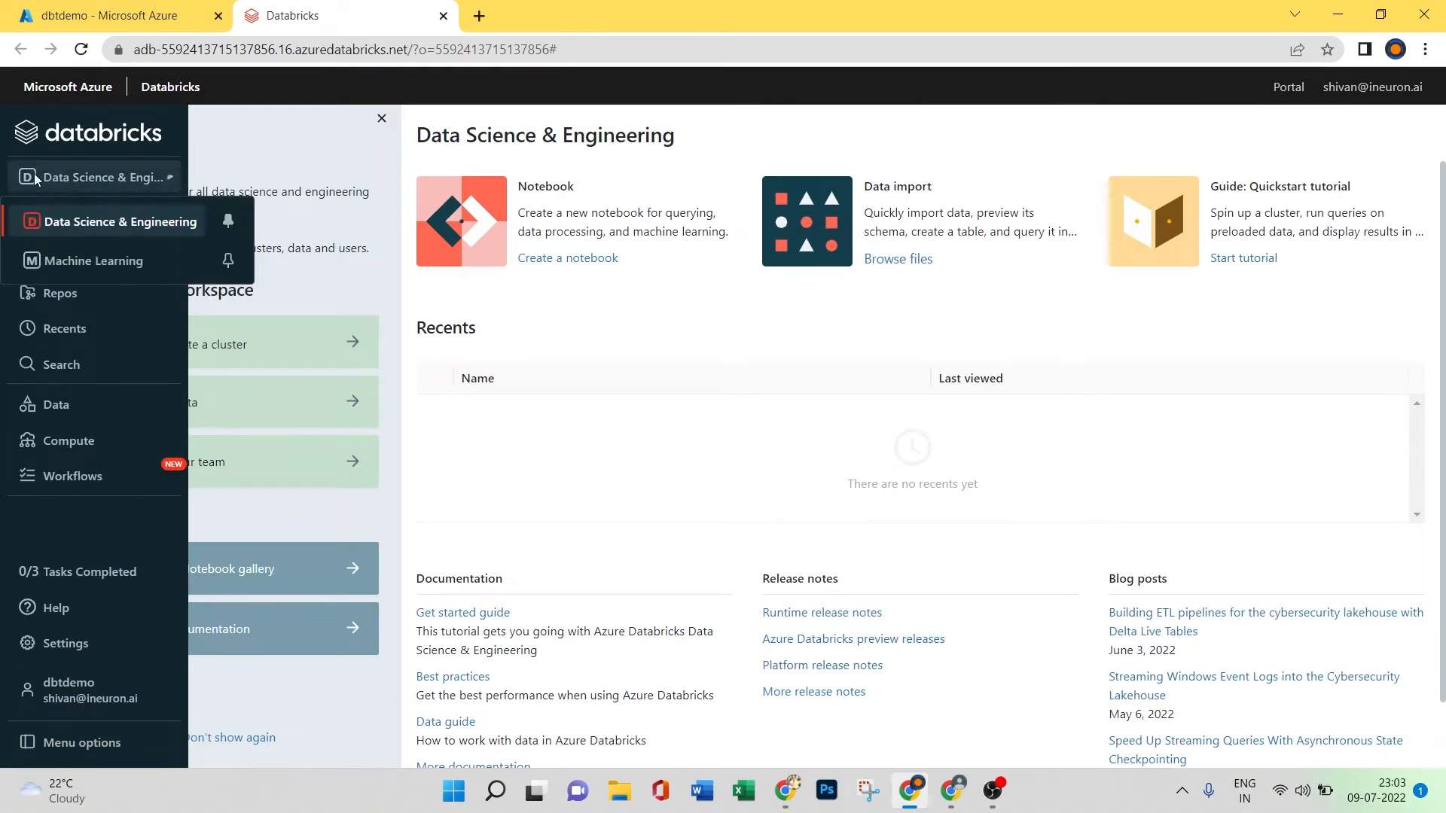
click(52, 226)
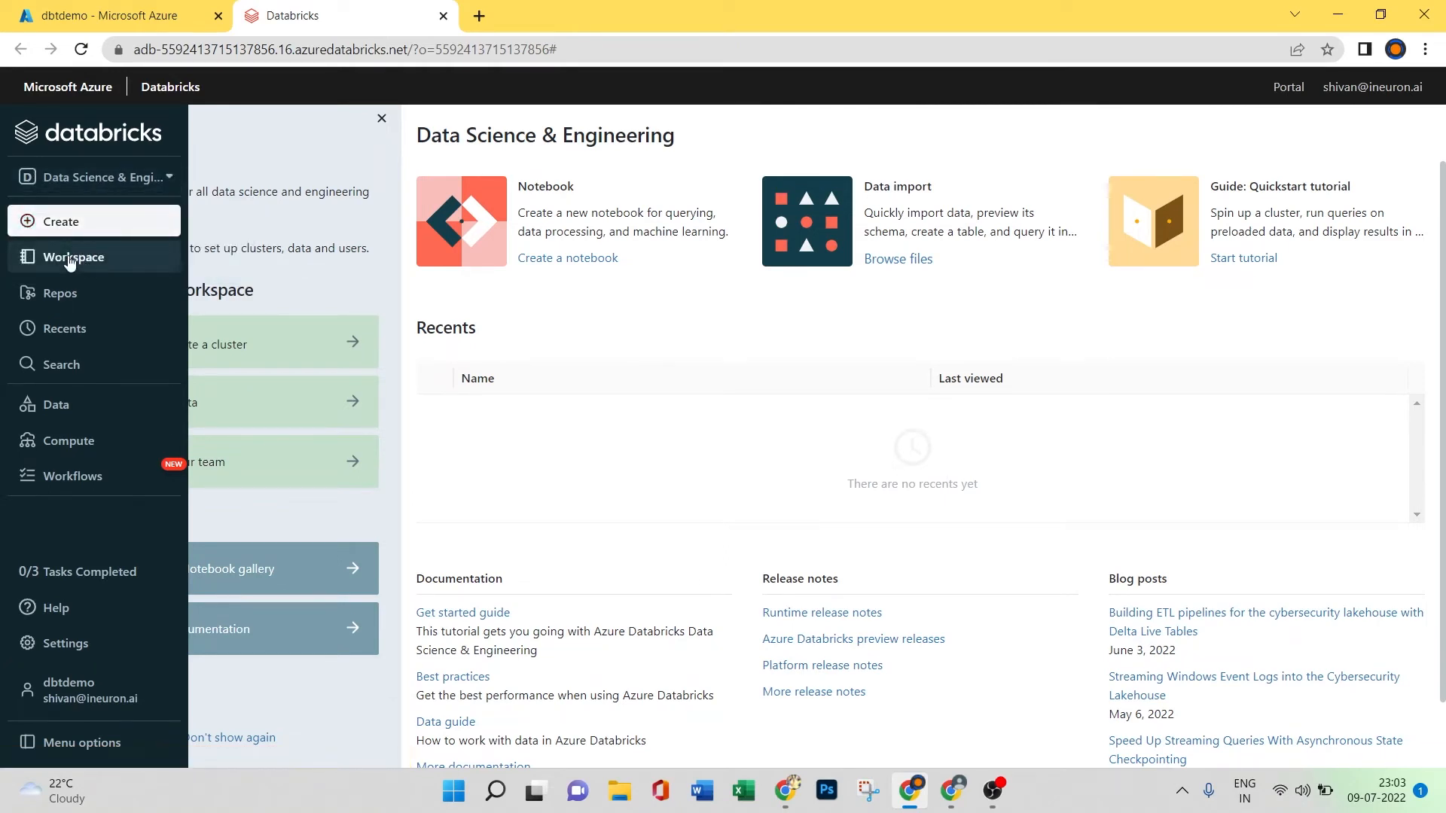
Look through the Workspace, Repos, Recents, Search and Data sections of the Databricks workspace.
click(68, 260)
click(73, 292)
click(67, 327)
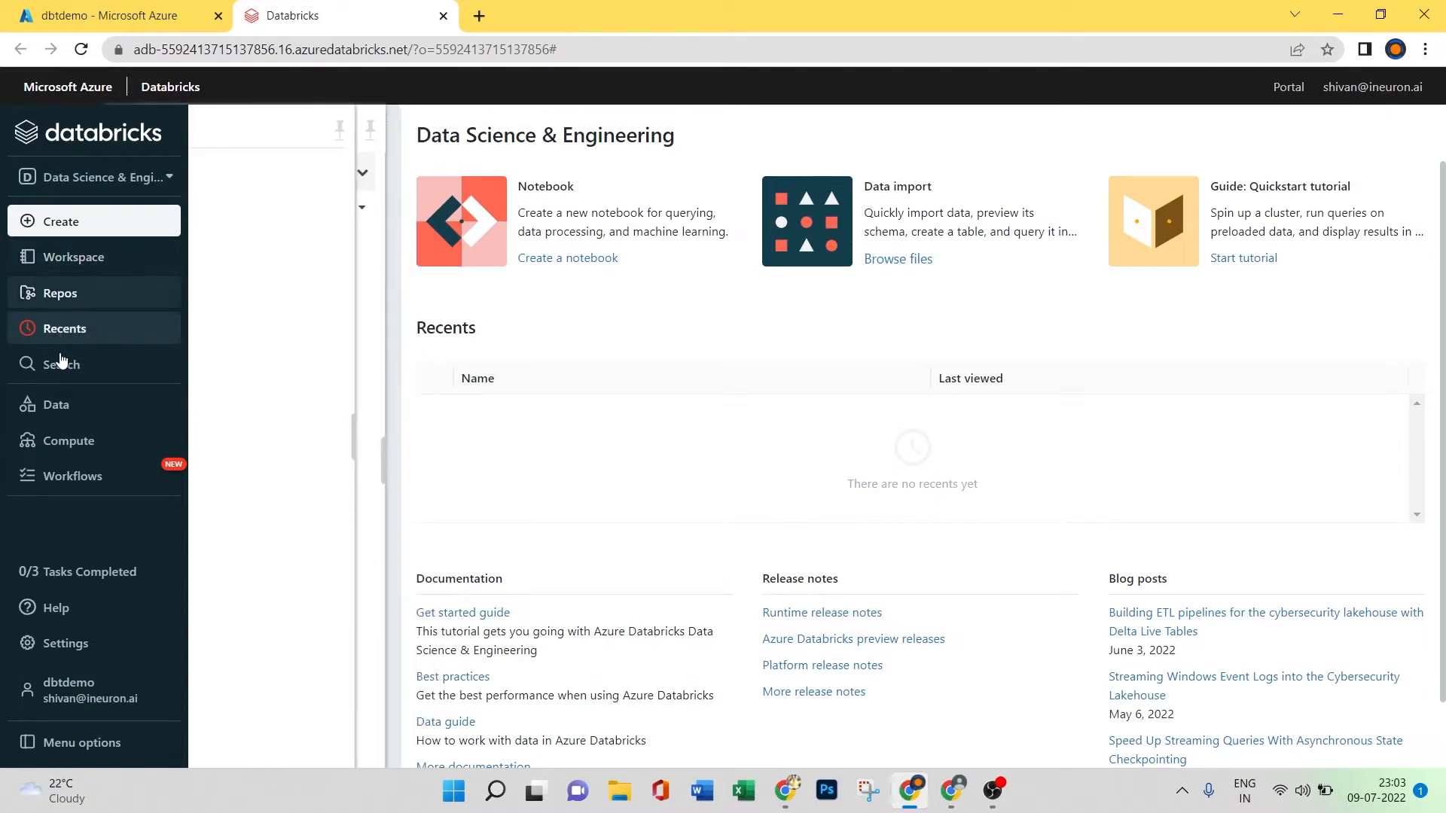
click(61, 364)
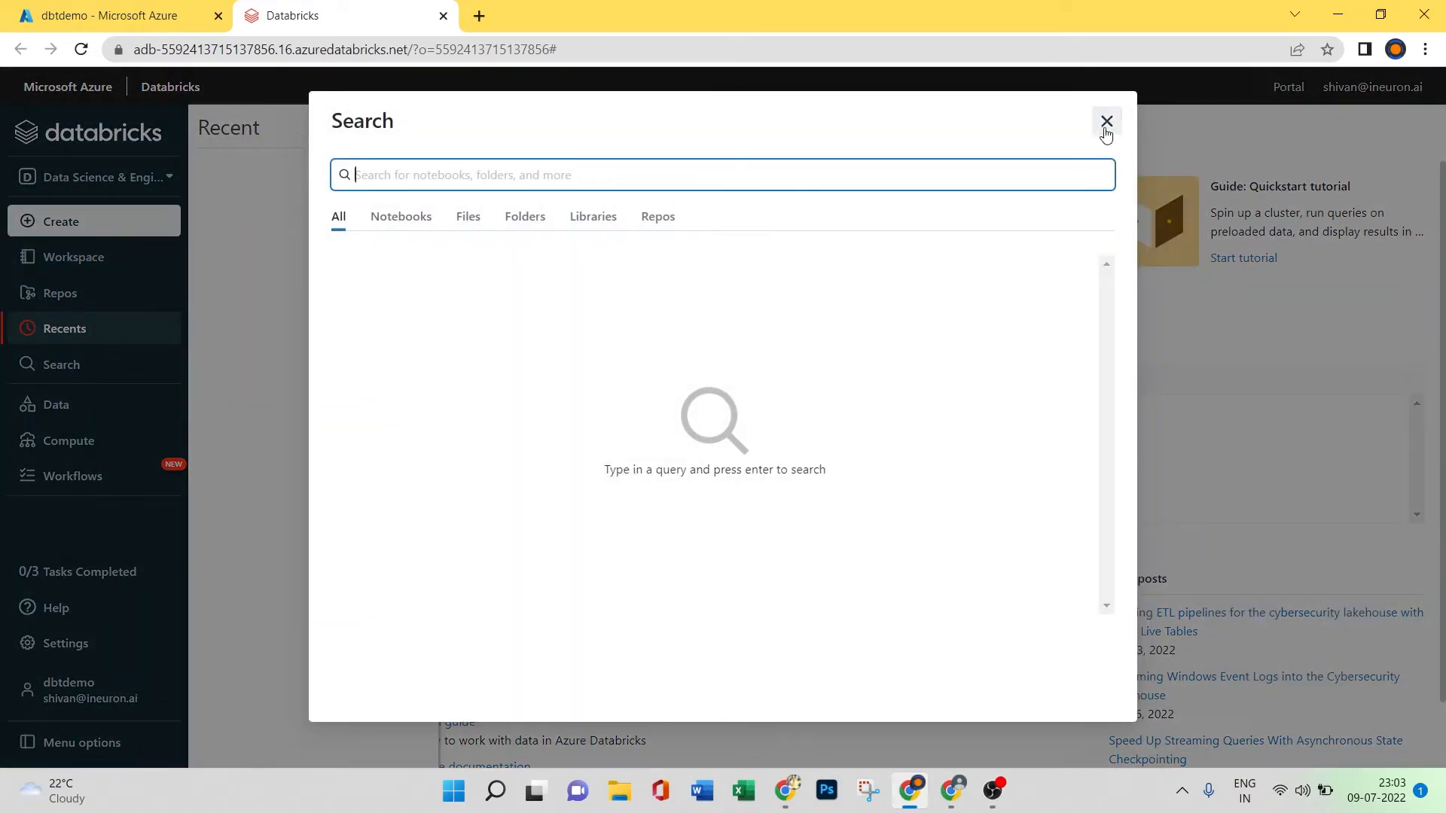
click(1105, 123)
click(56, 405)
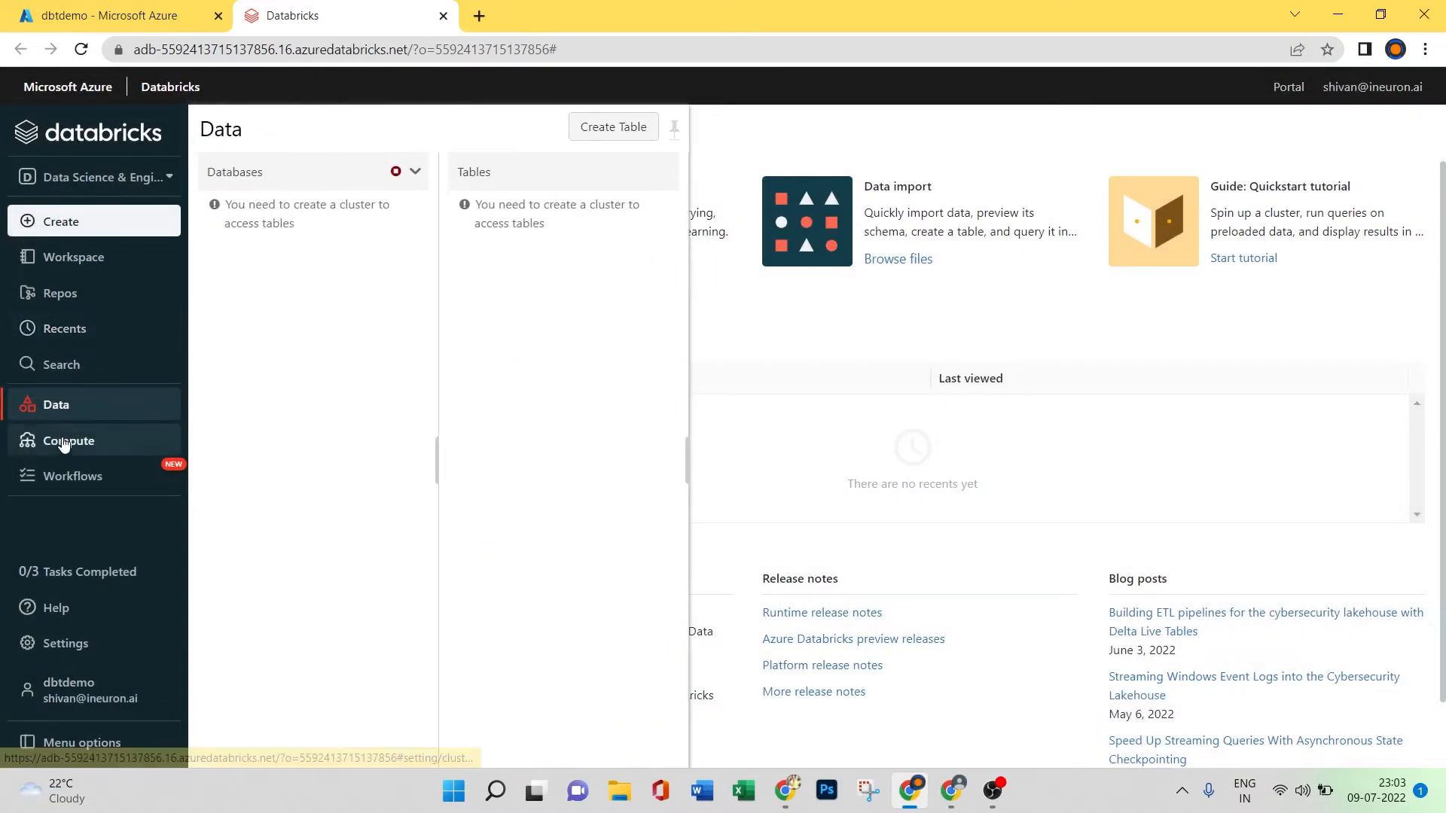
Look through the Compute and Workflows sections, return to the Data Science & Engineering home page and check the available environments.
click(65, 443)
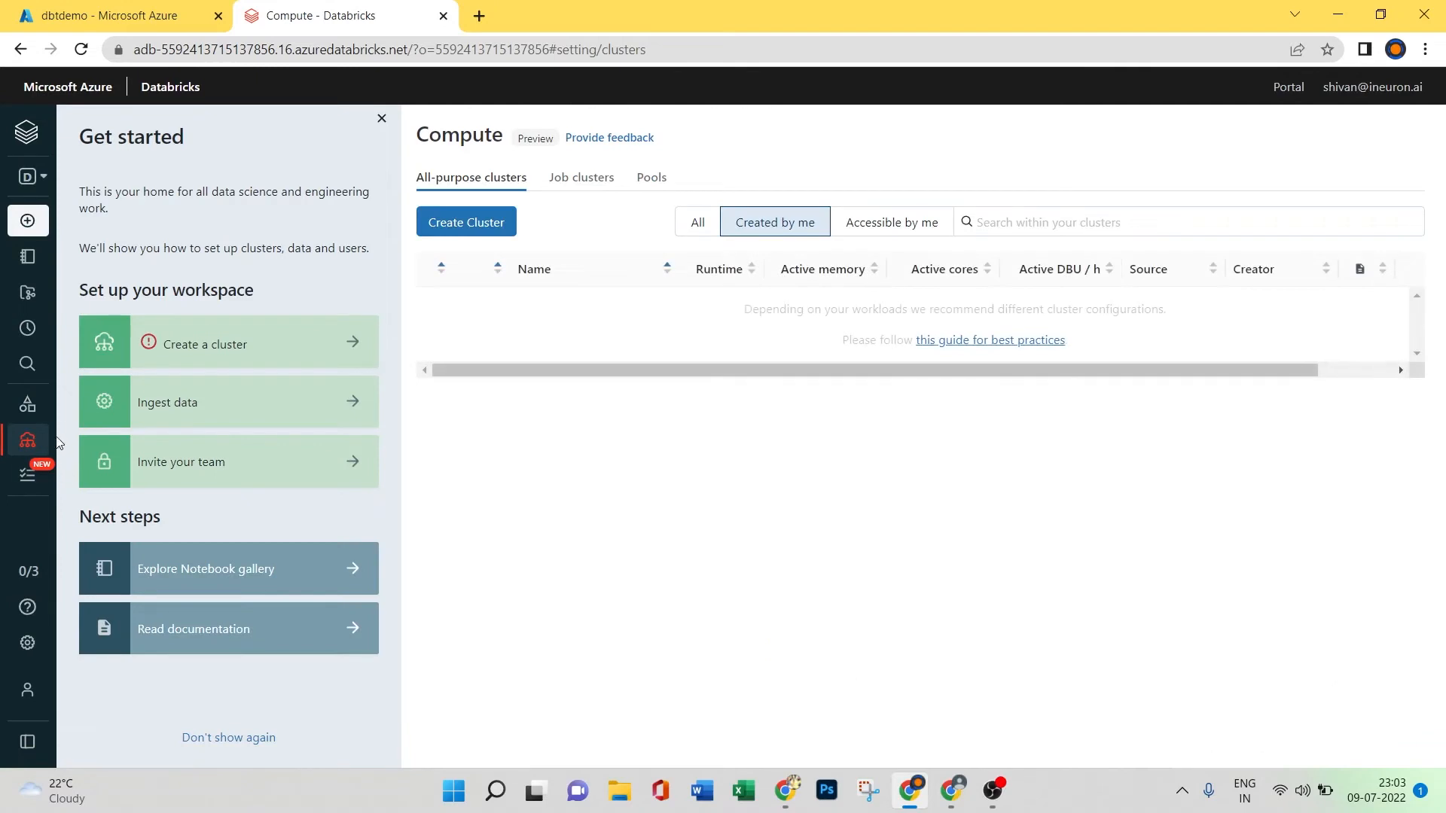
click(51, 479)
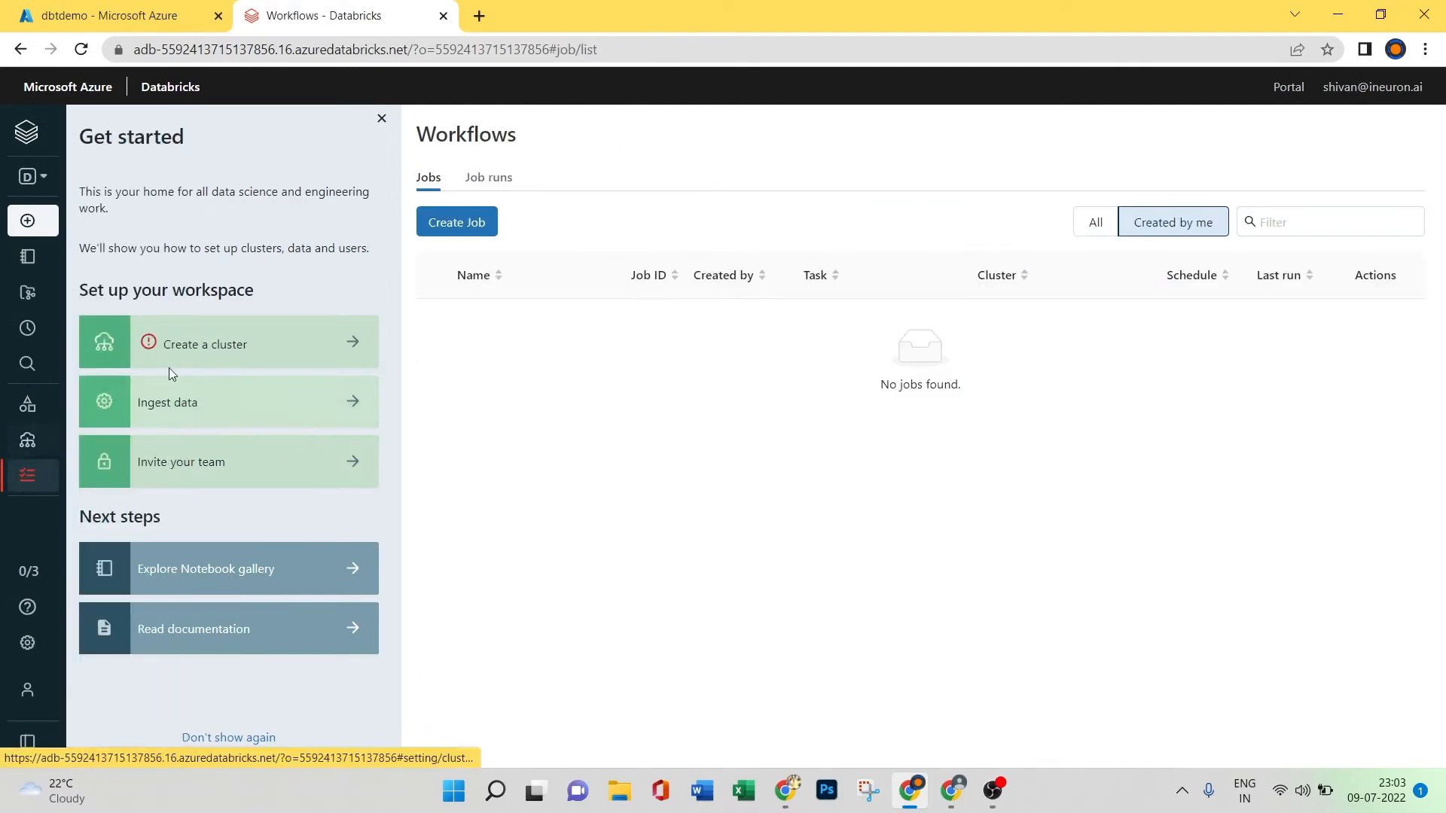
click(102, 174)
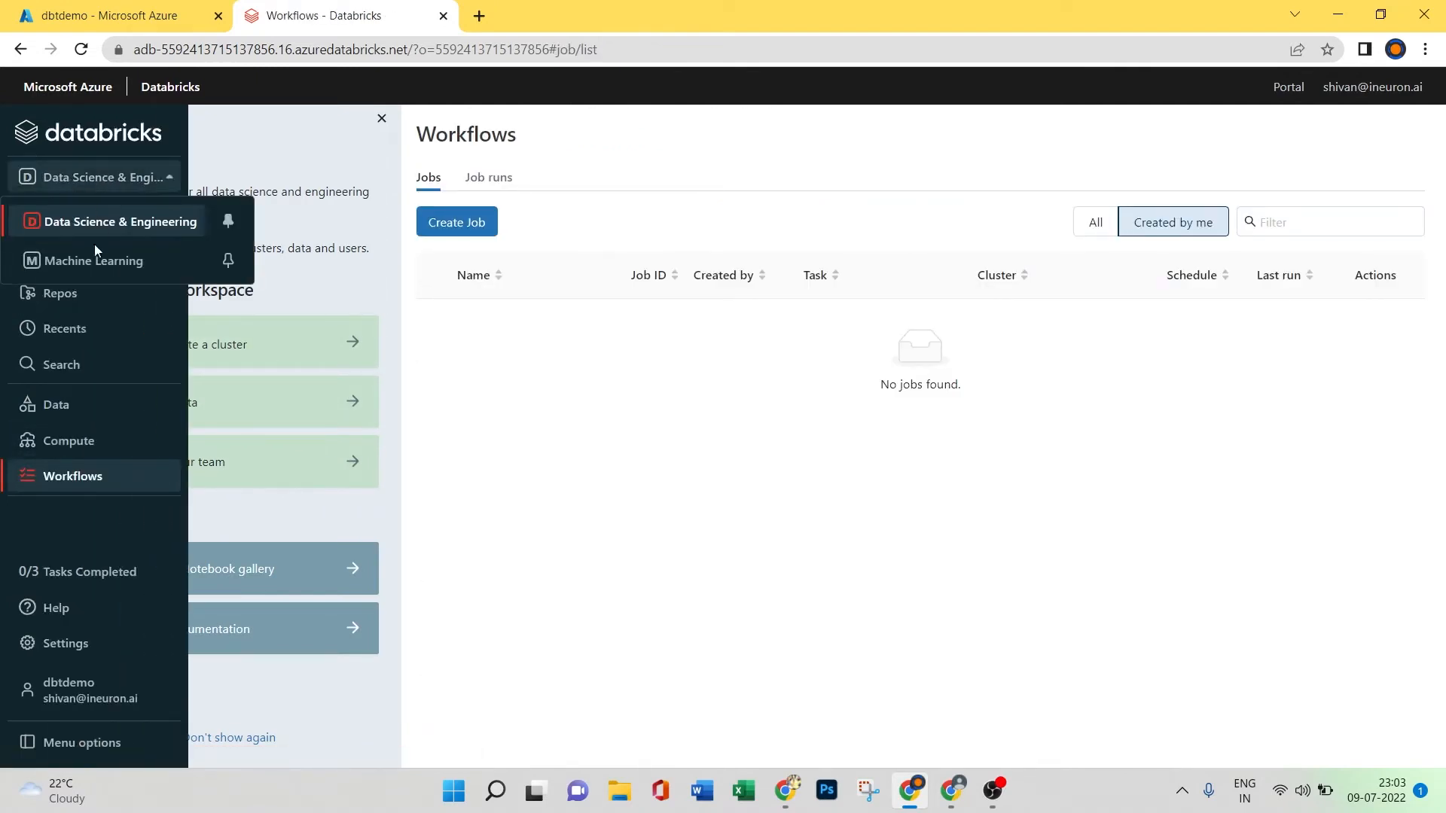
click(94, 224)
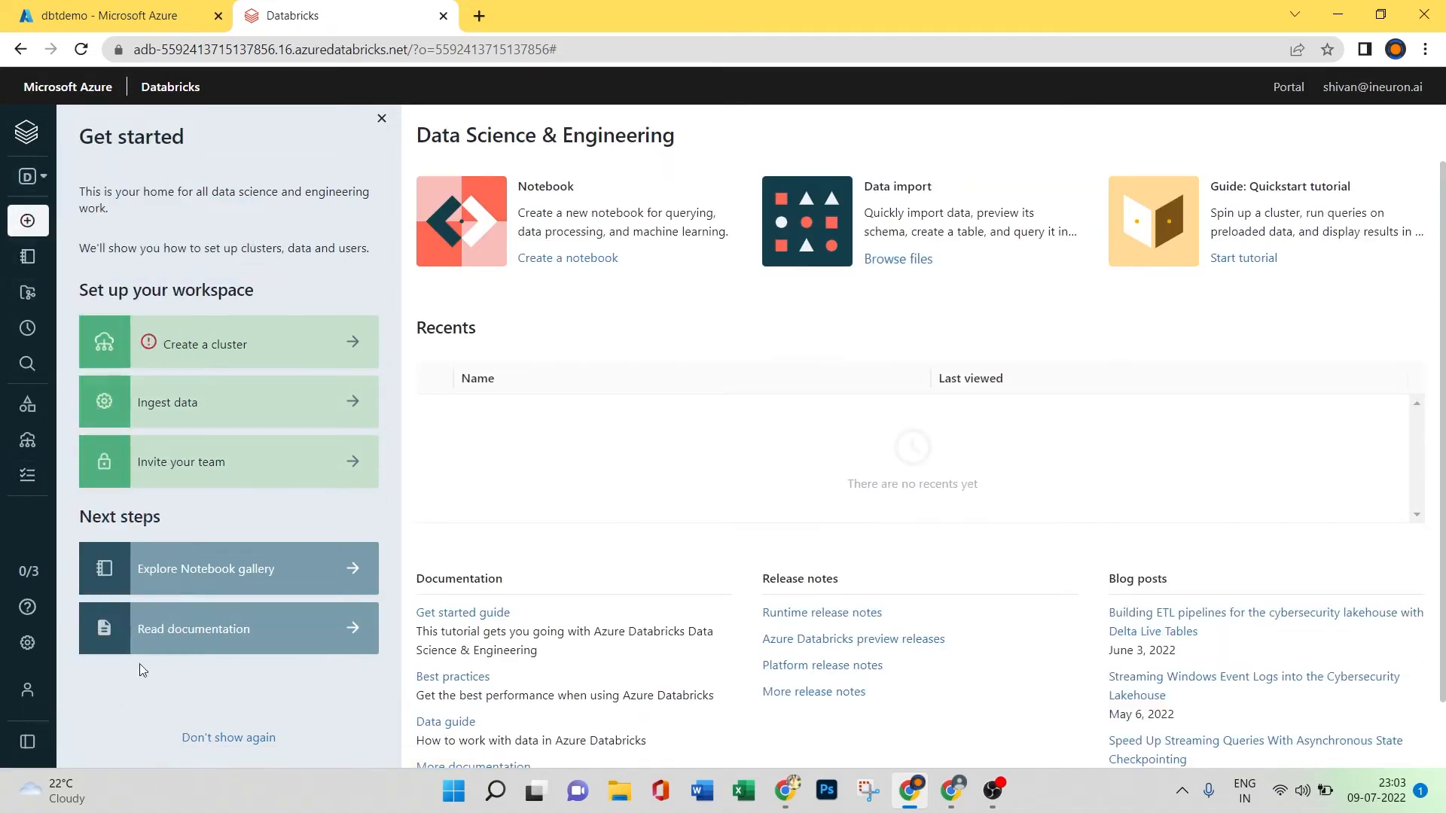
mouse_move(27, 646)
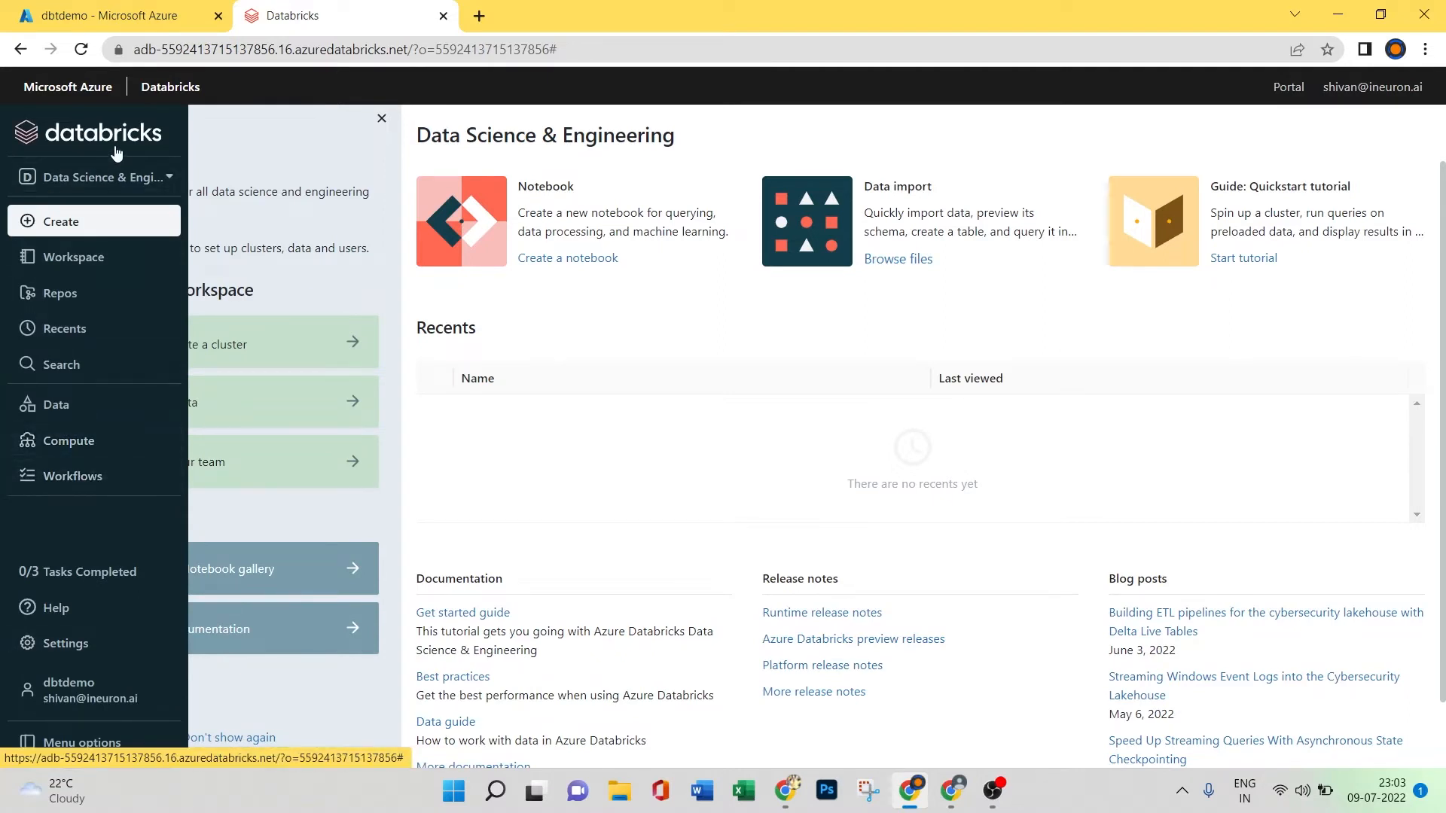
click(125, 176)
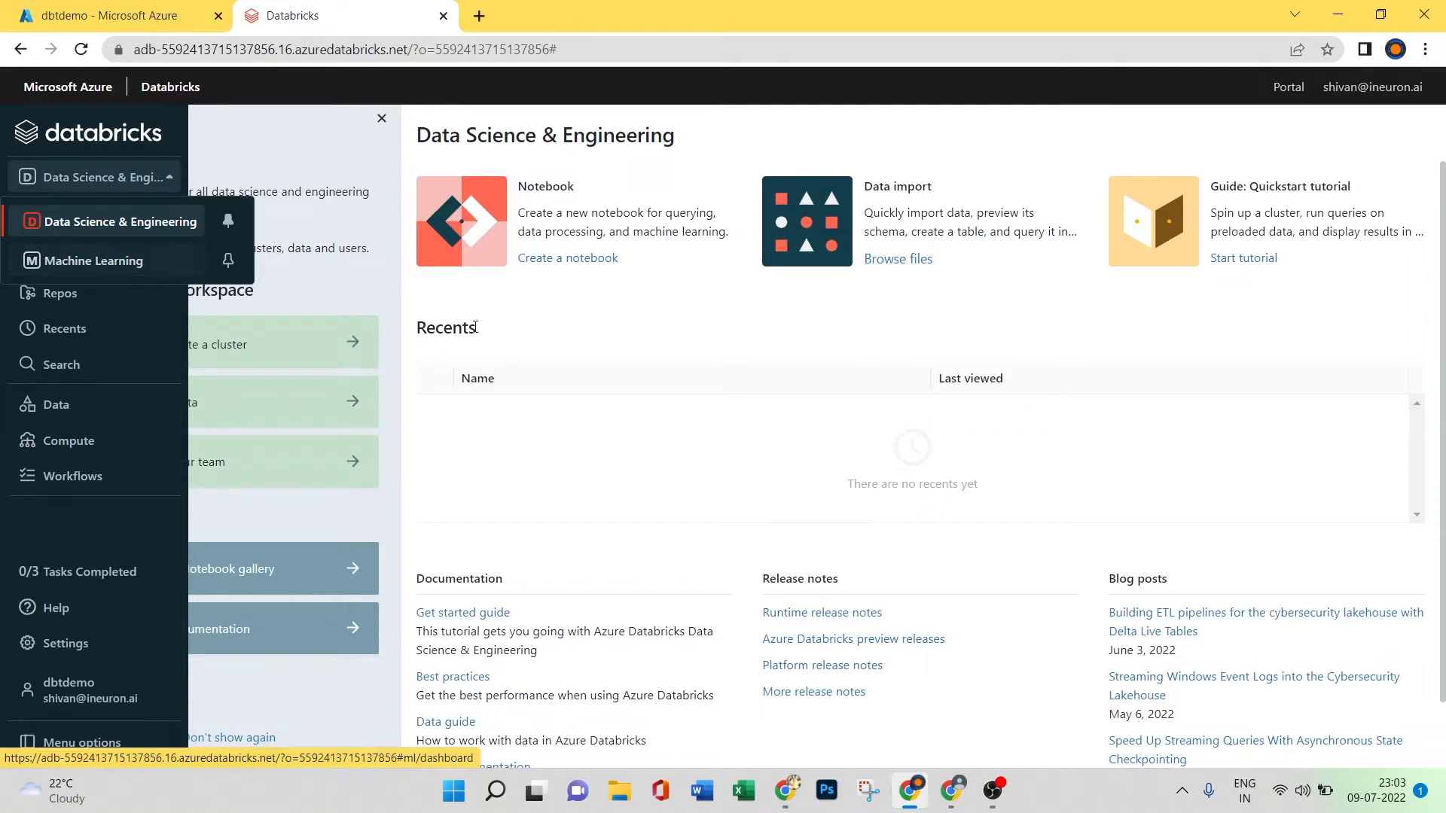
scroll(571, 494, down, 1)
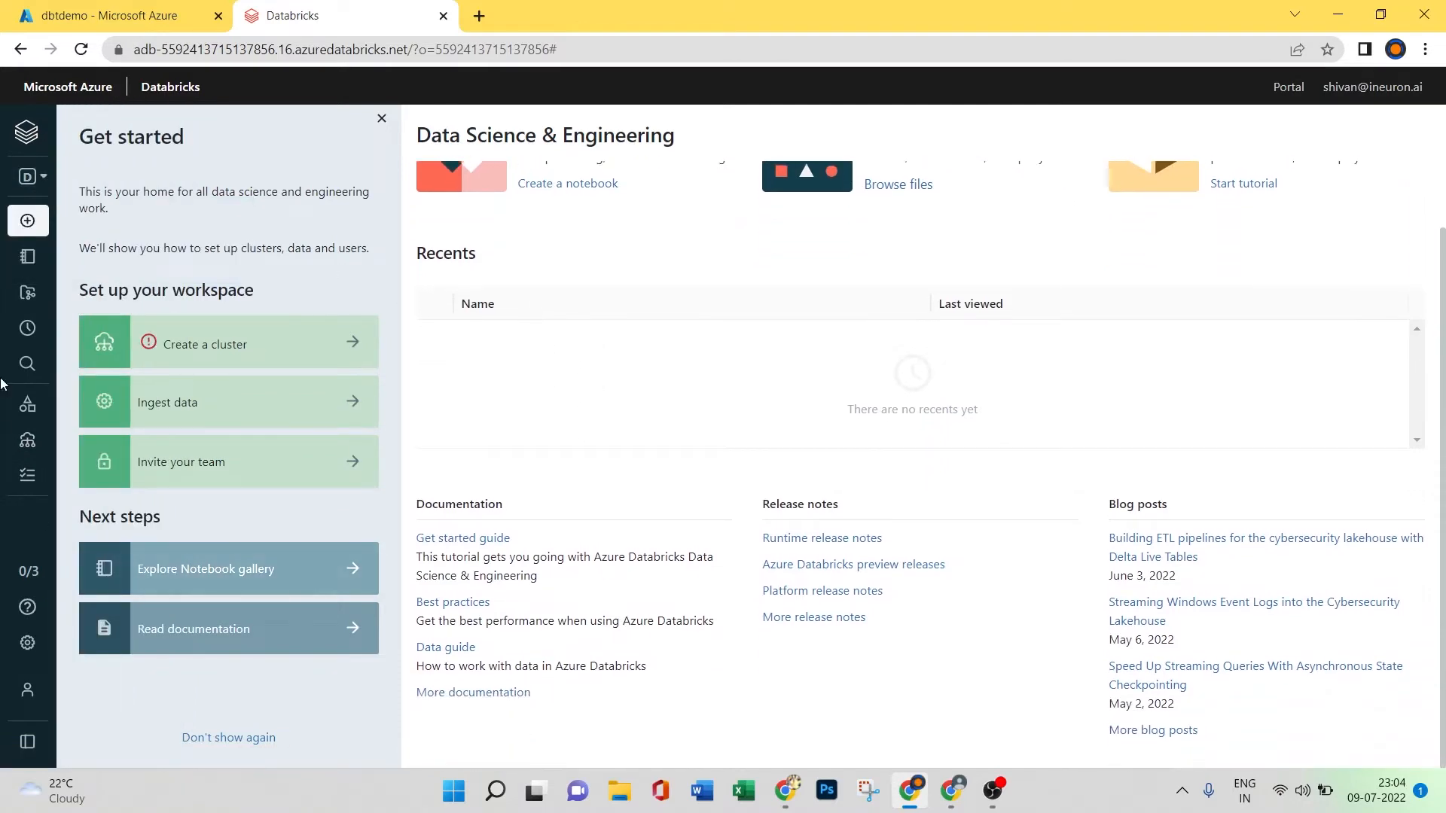
mouse_move(30, 226)
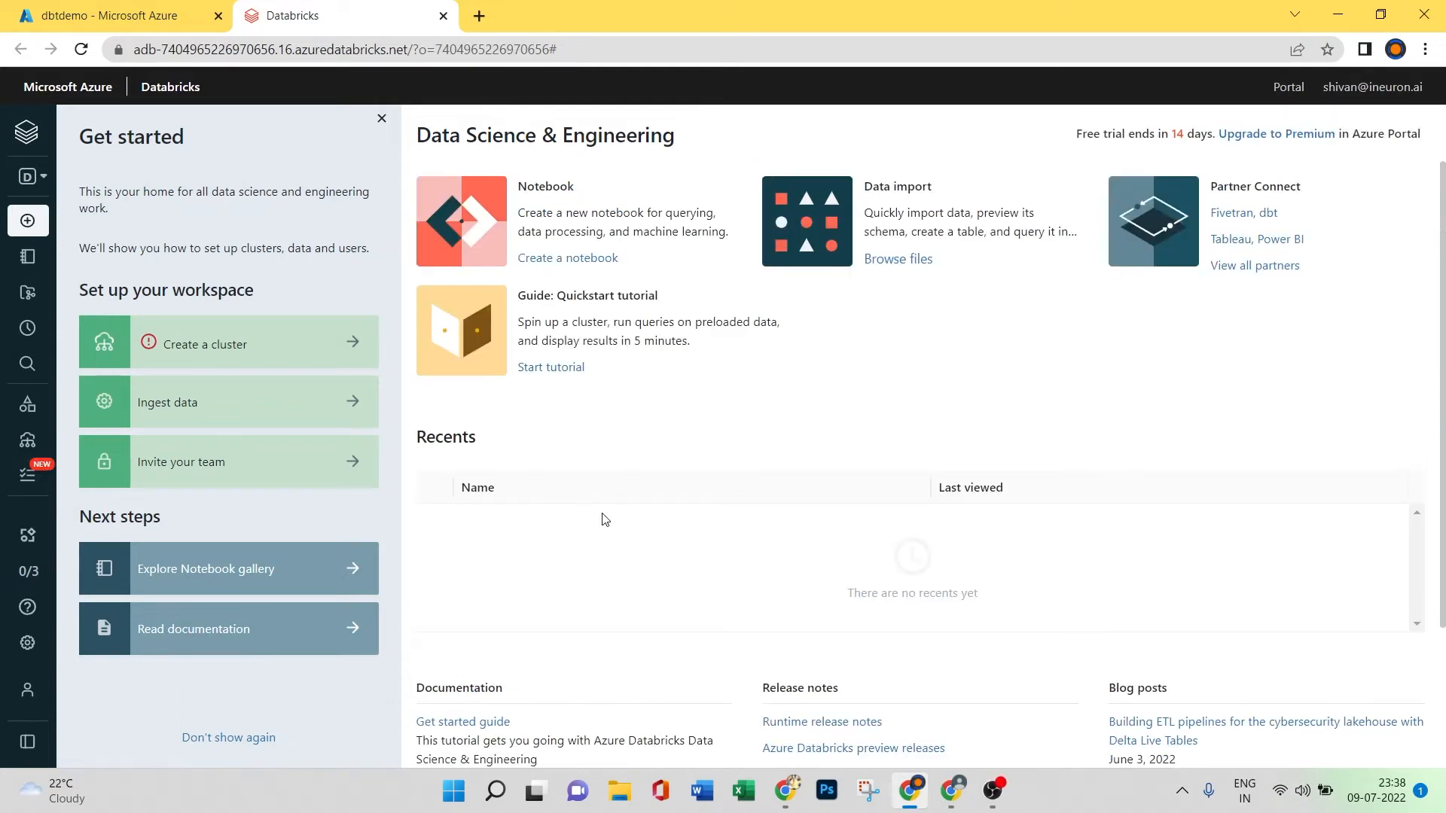
Switch the workspace environment to SQL and look over its home page and getting-started tasks.
mouse_move(75, 221)
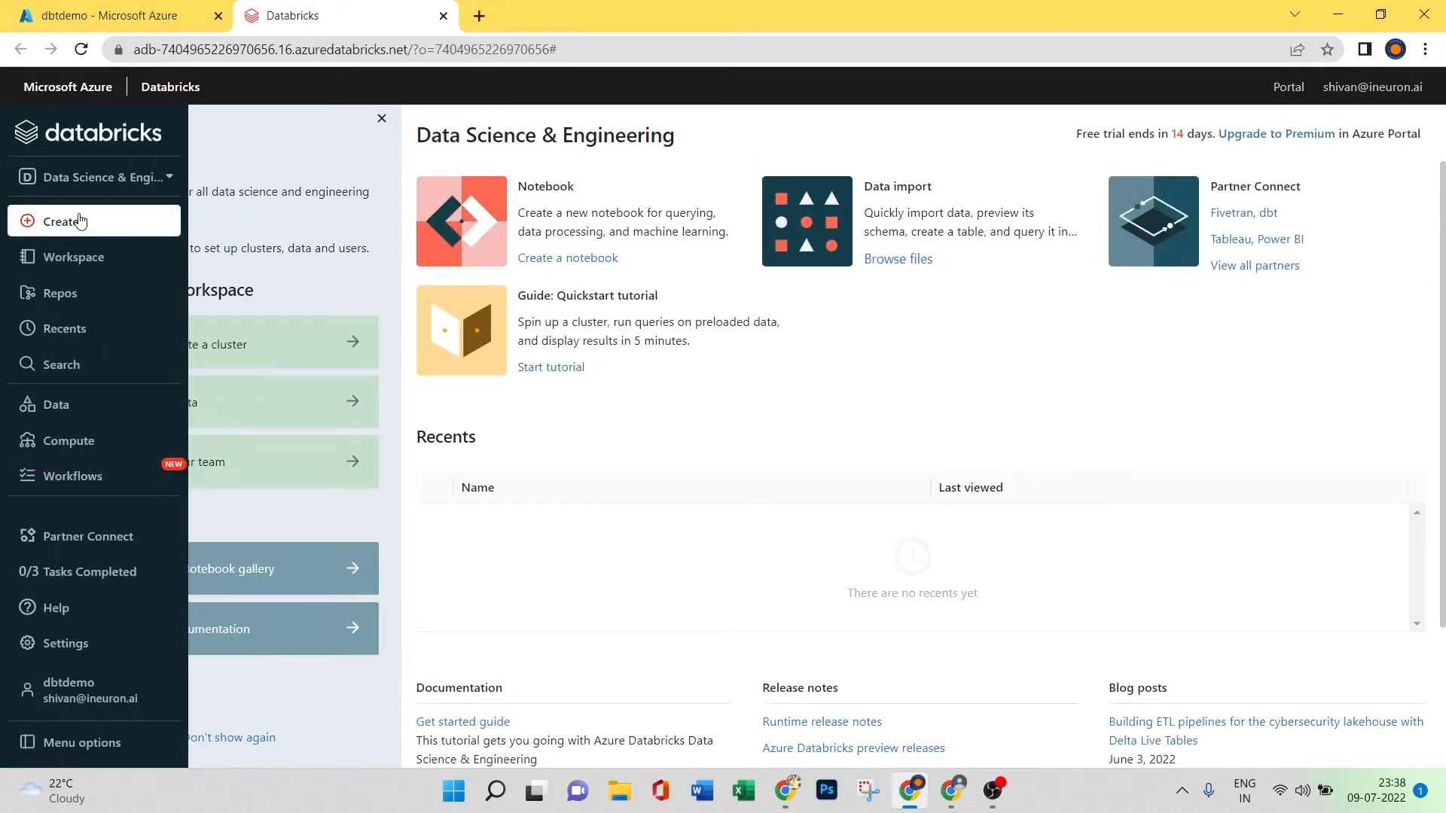
click(129, 180)
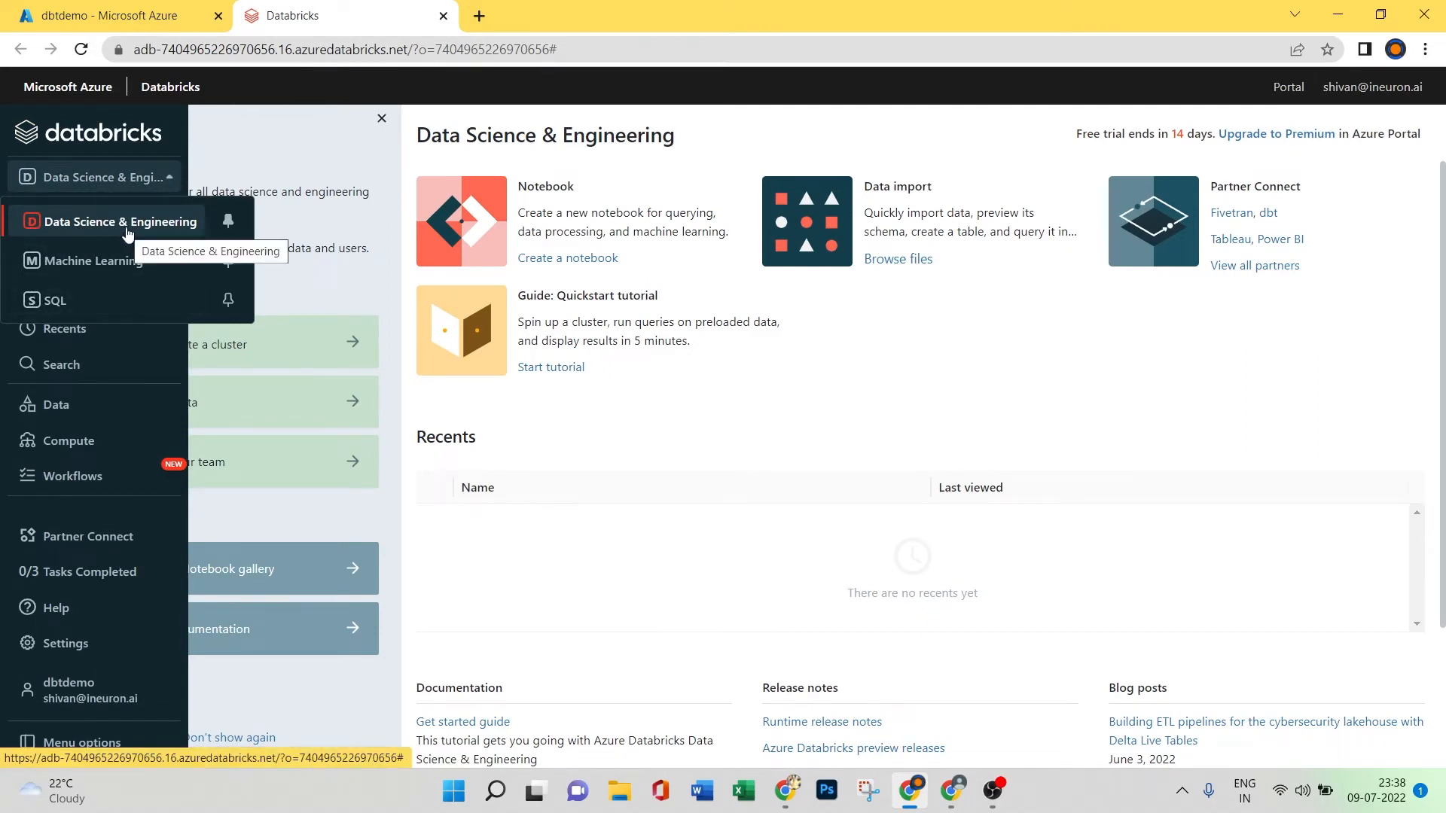
click(74, 315)
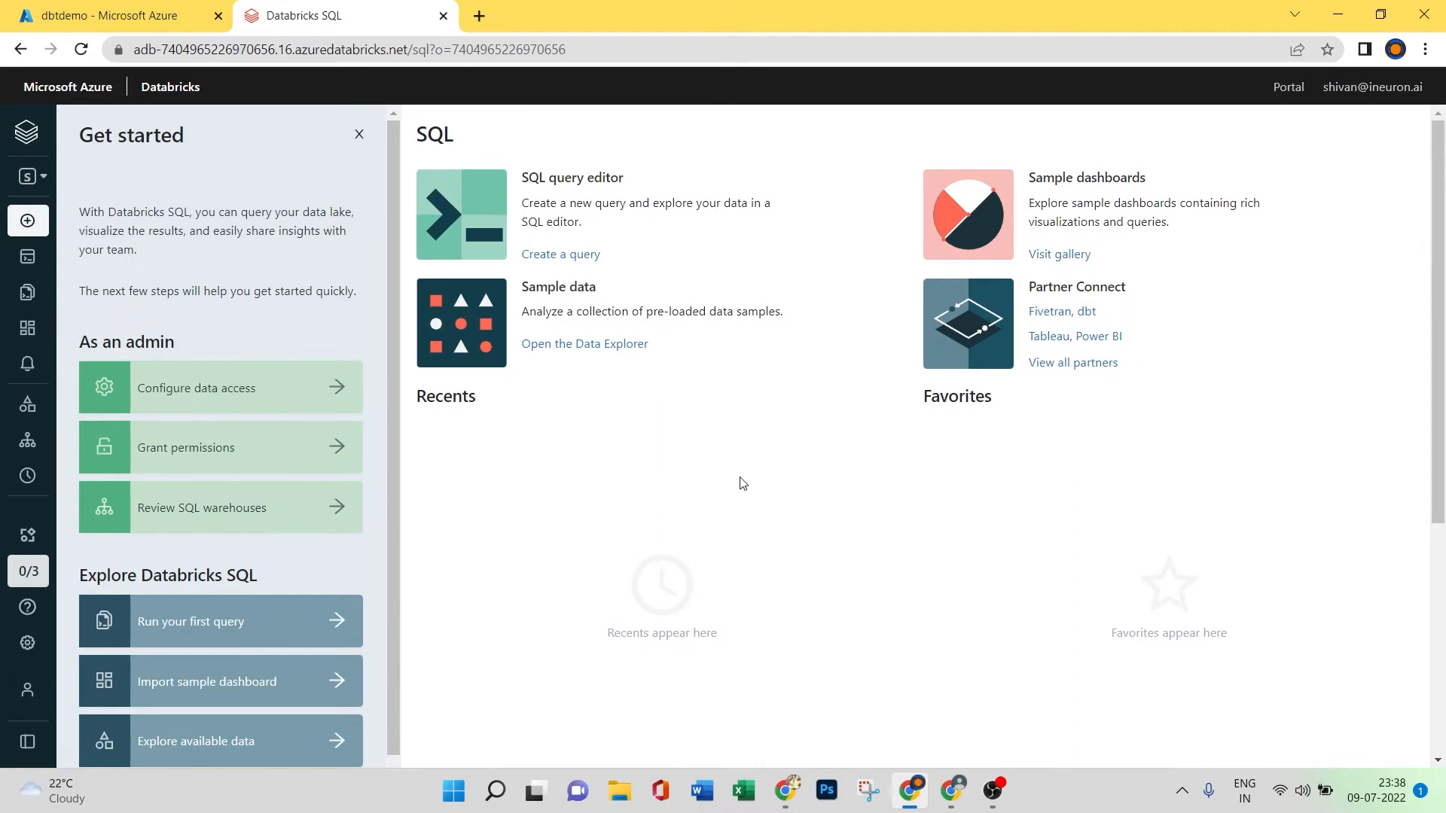
scroll(776, 473, down, 2)
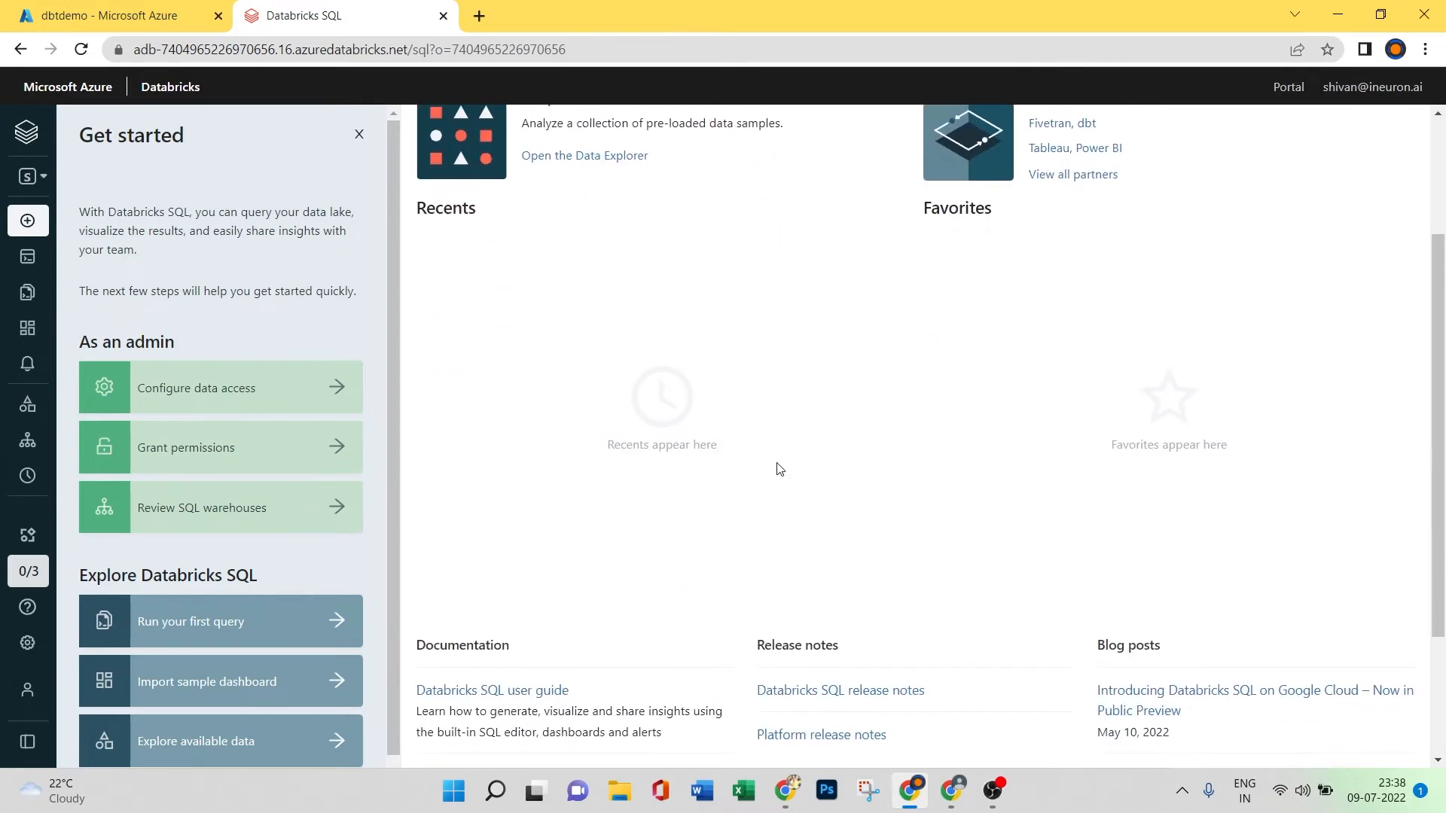
scroll(872, 447, down, 2)
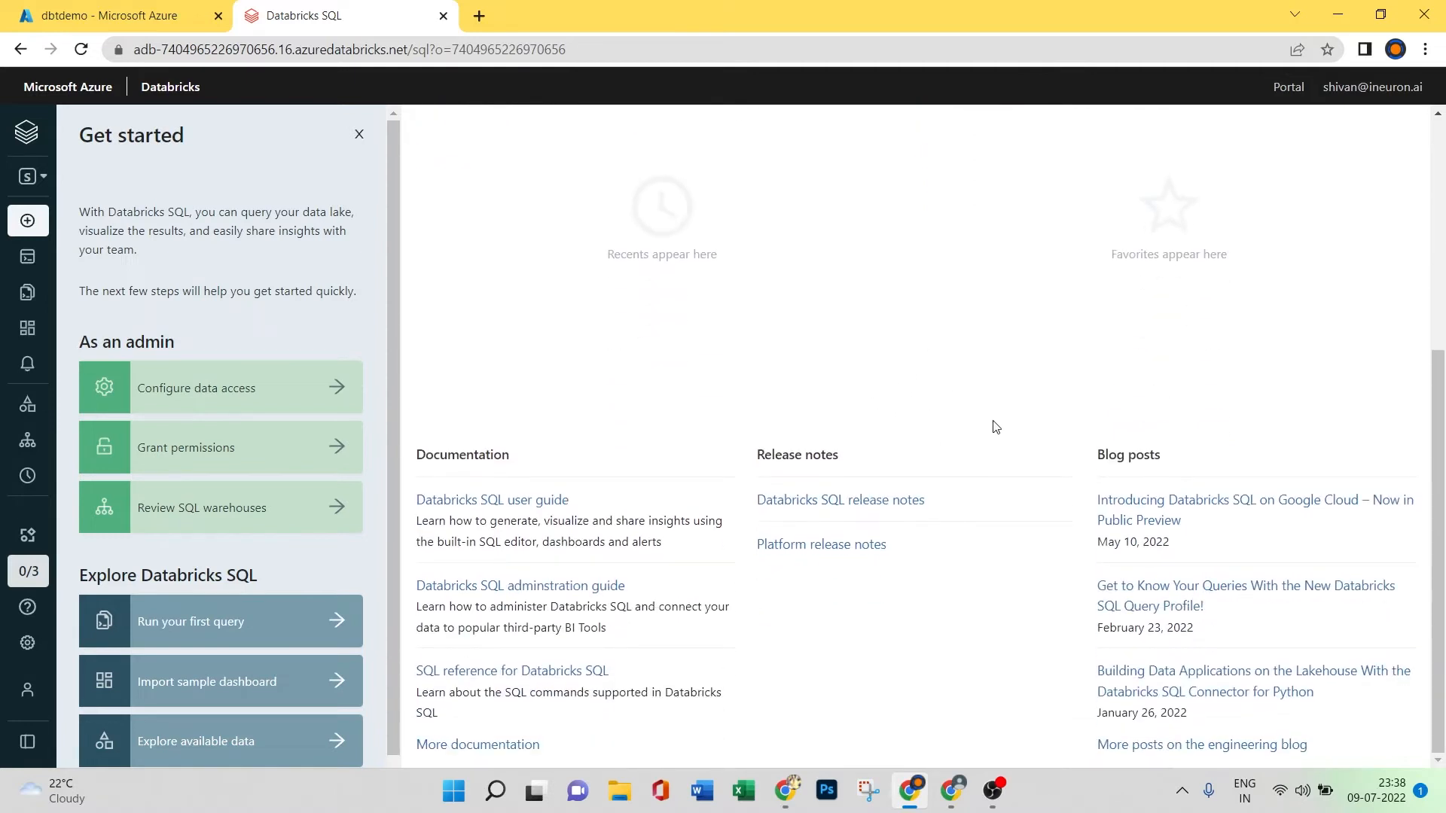
scroll(937, 430, up, 4)
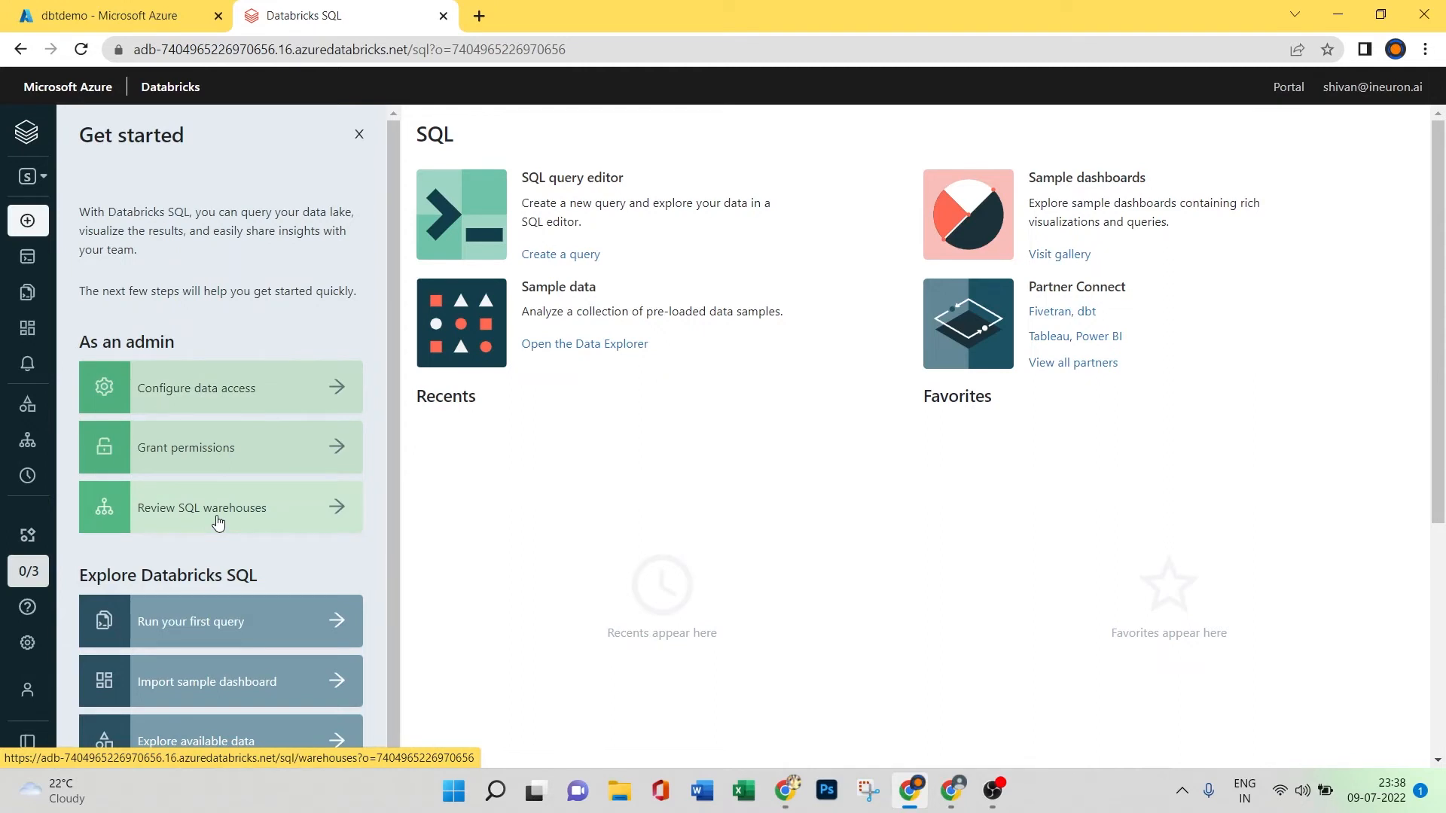
scroll(188, 603, down, 1)
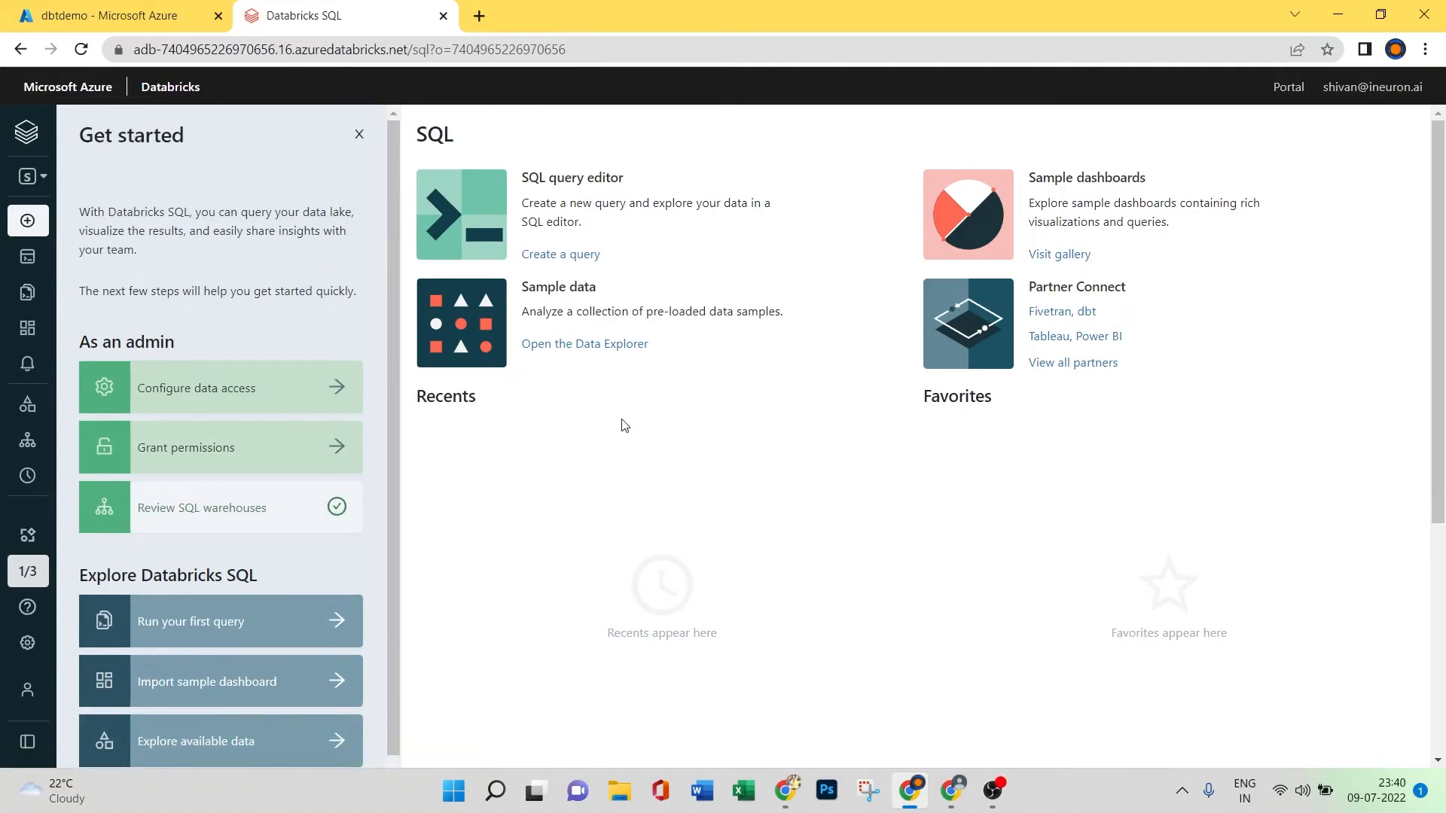
Open the list of SQL warehouses and start the Starter Warehouse.
mouse_move(42, 407)
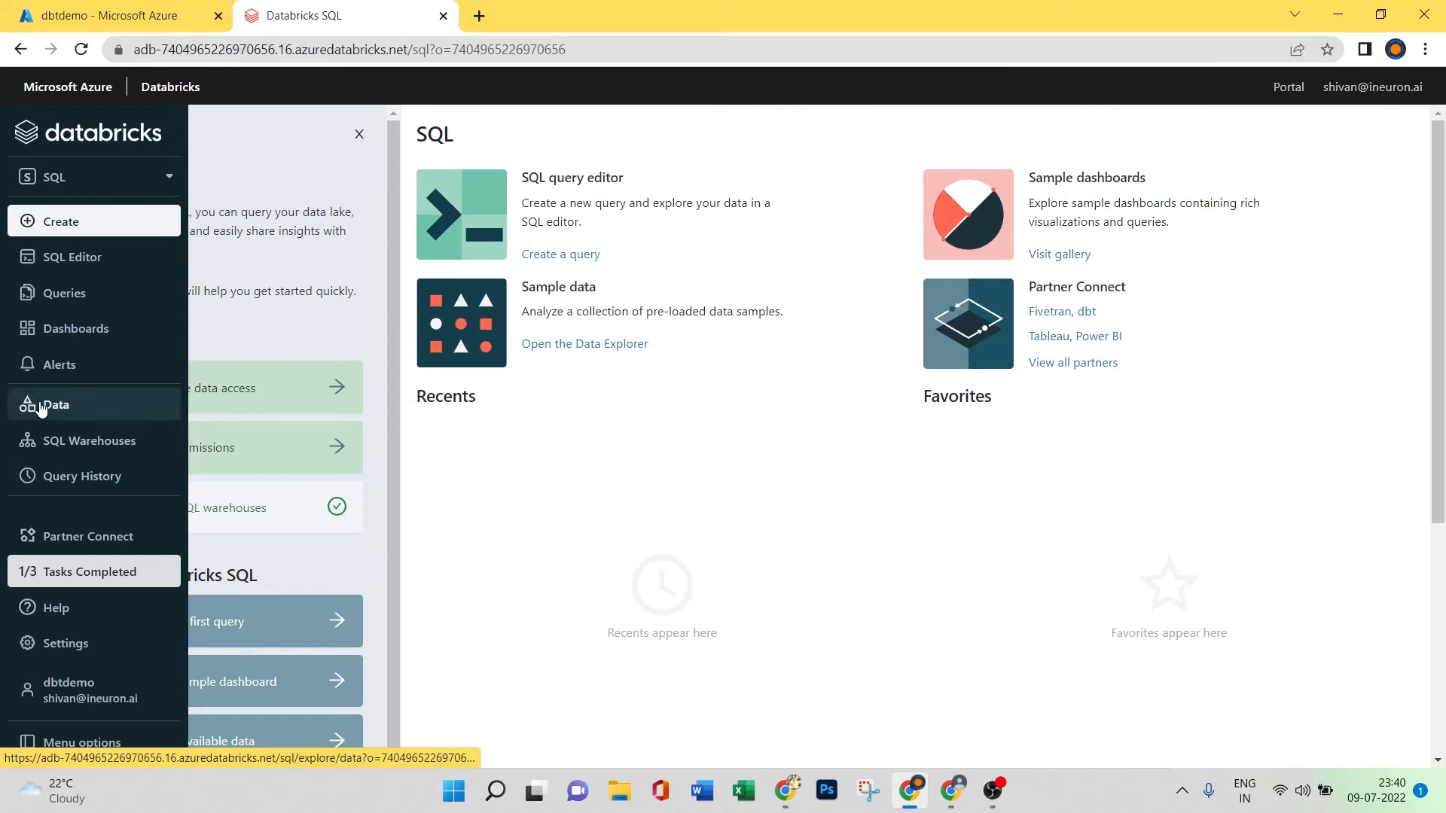
click(78, 452)
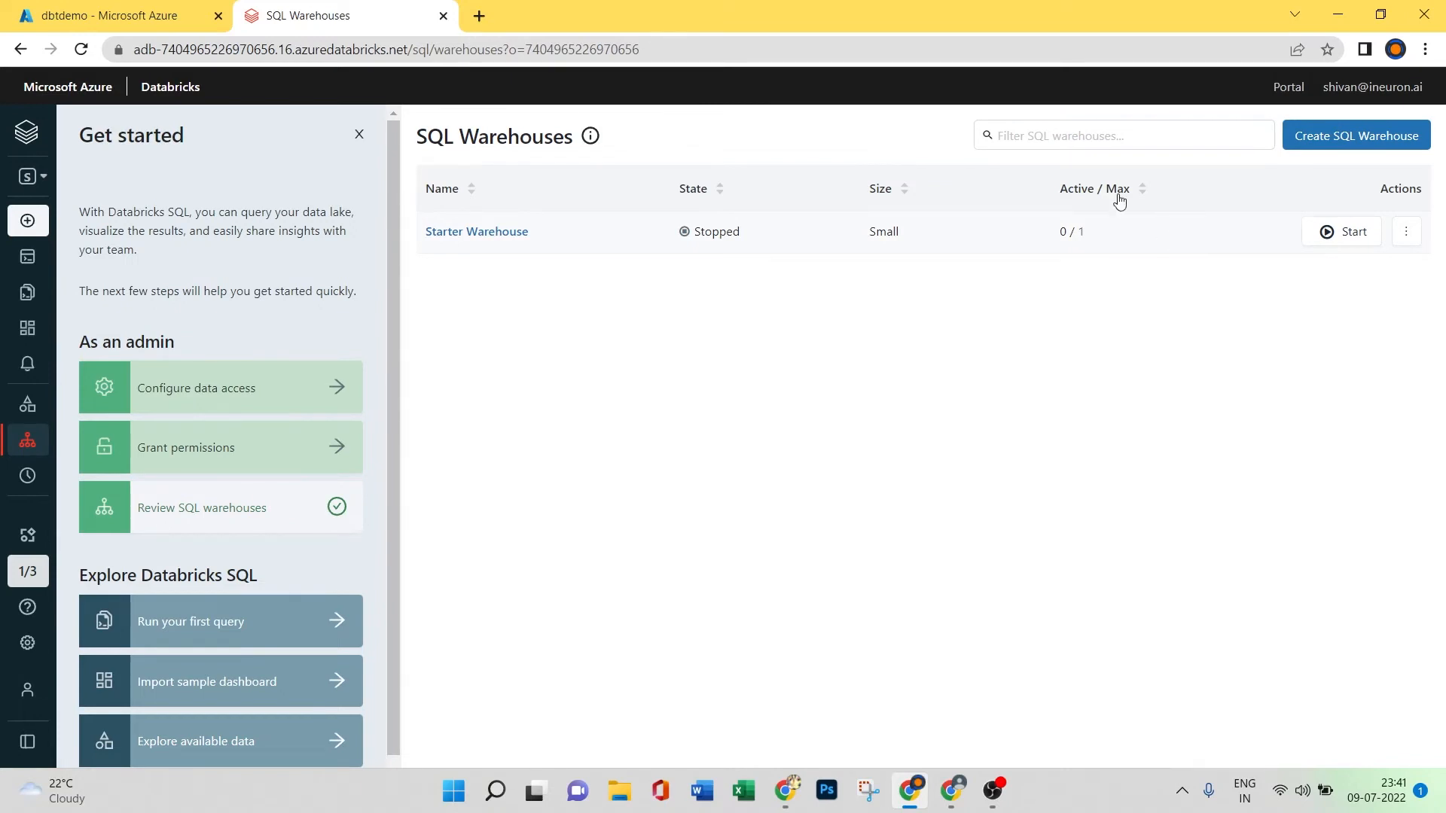
click(1338, 237)
Review the source CSV files in the data folder under Downloads in File Explorer, and minimise its window.
click(622, 792)
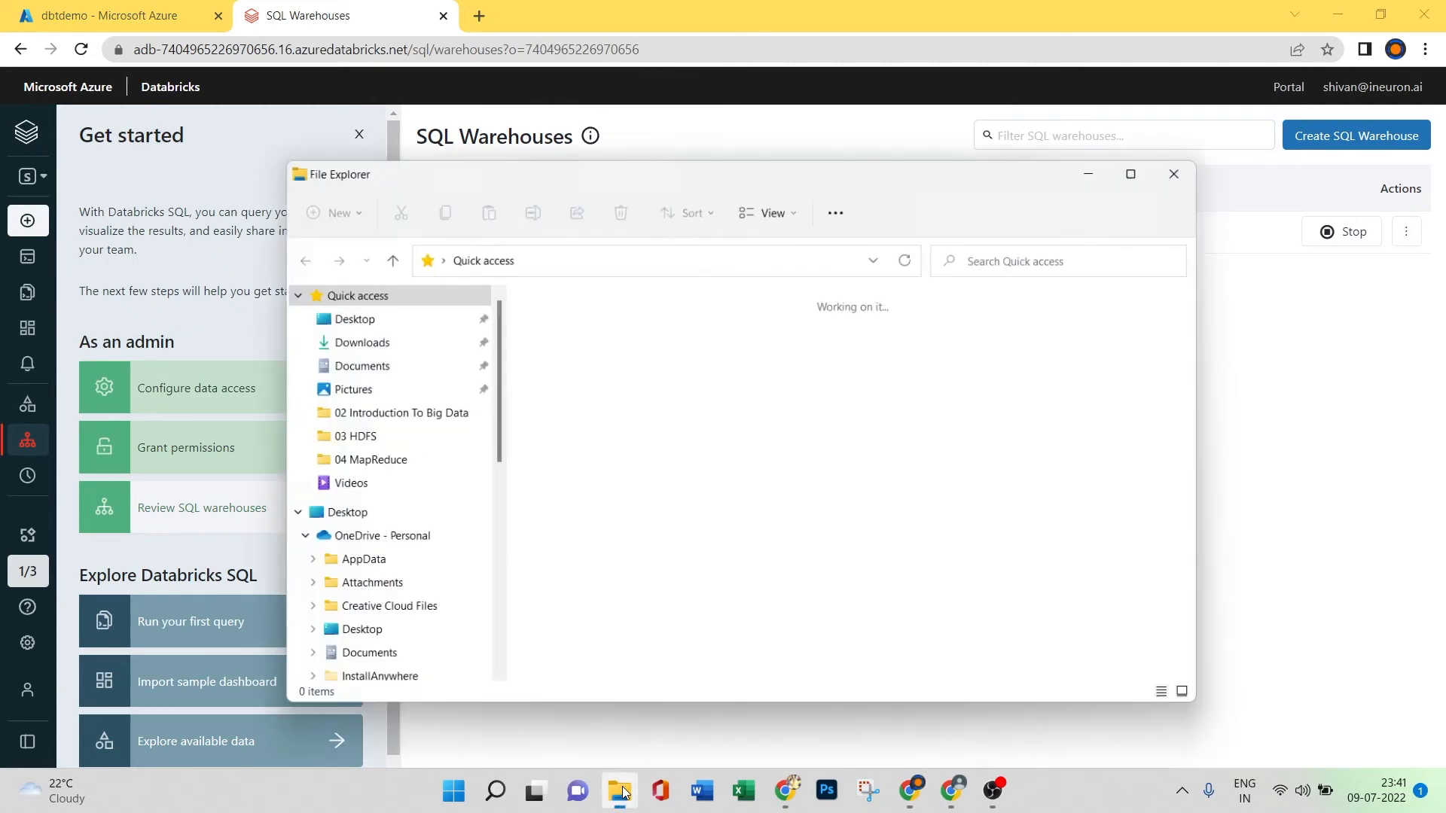
click(400, 347)
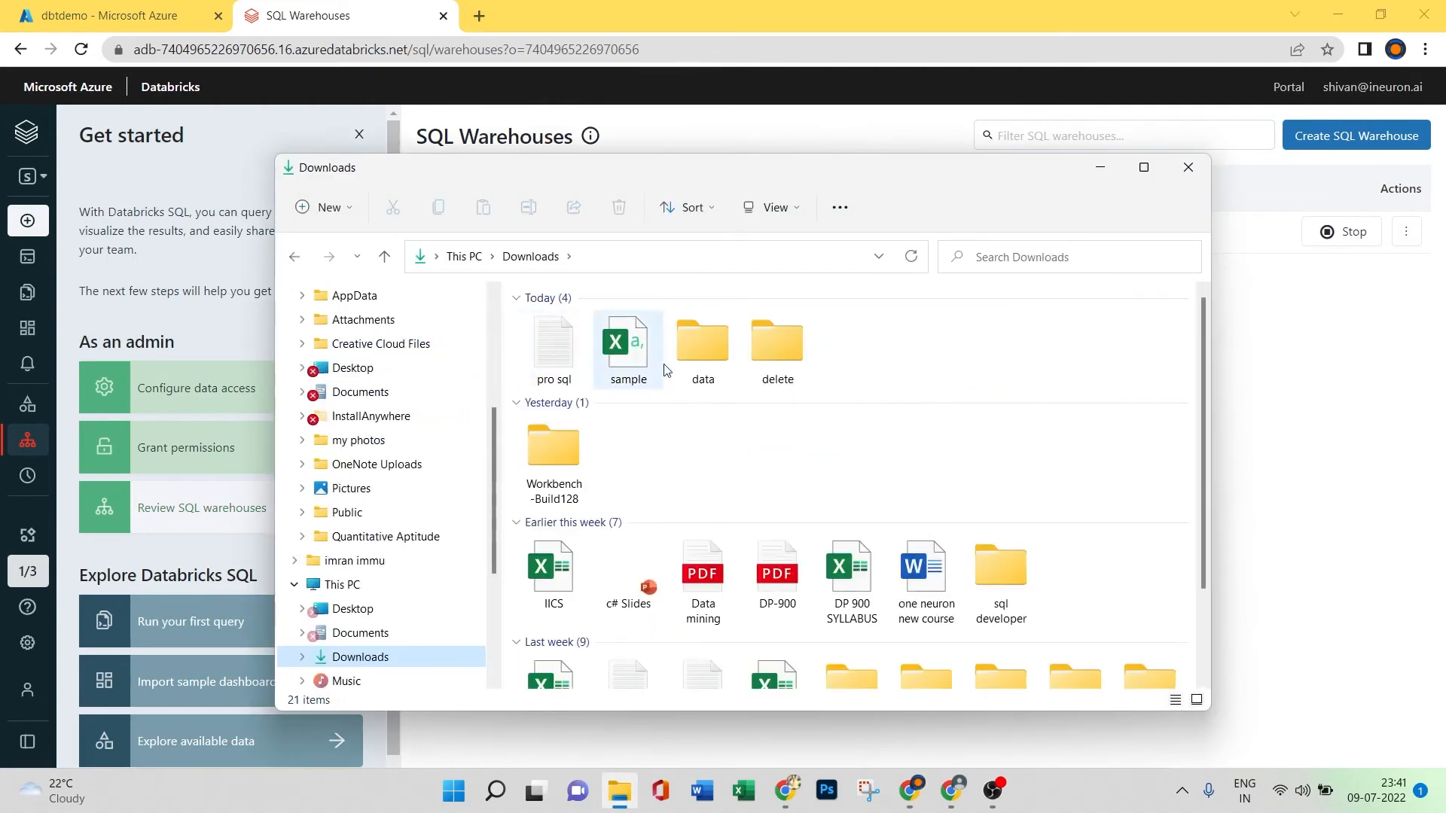
double_click(707, 348)
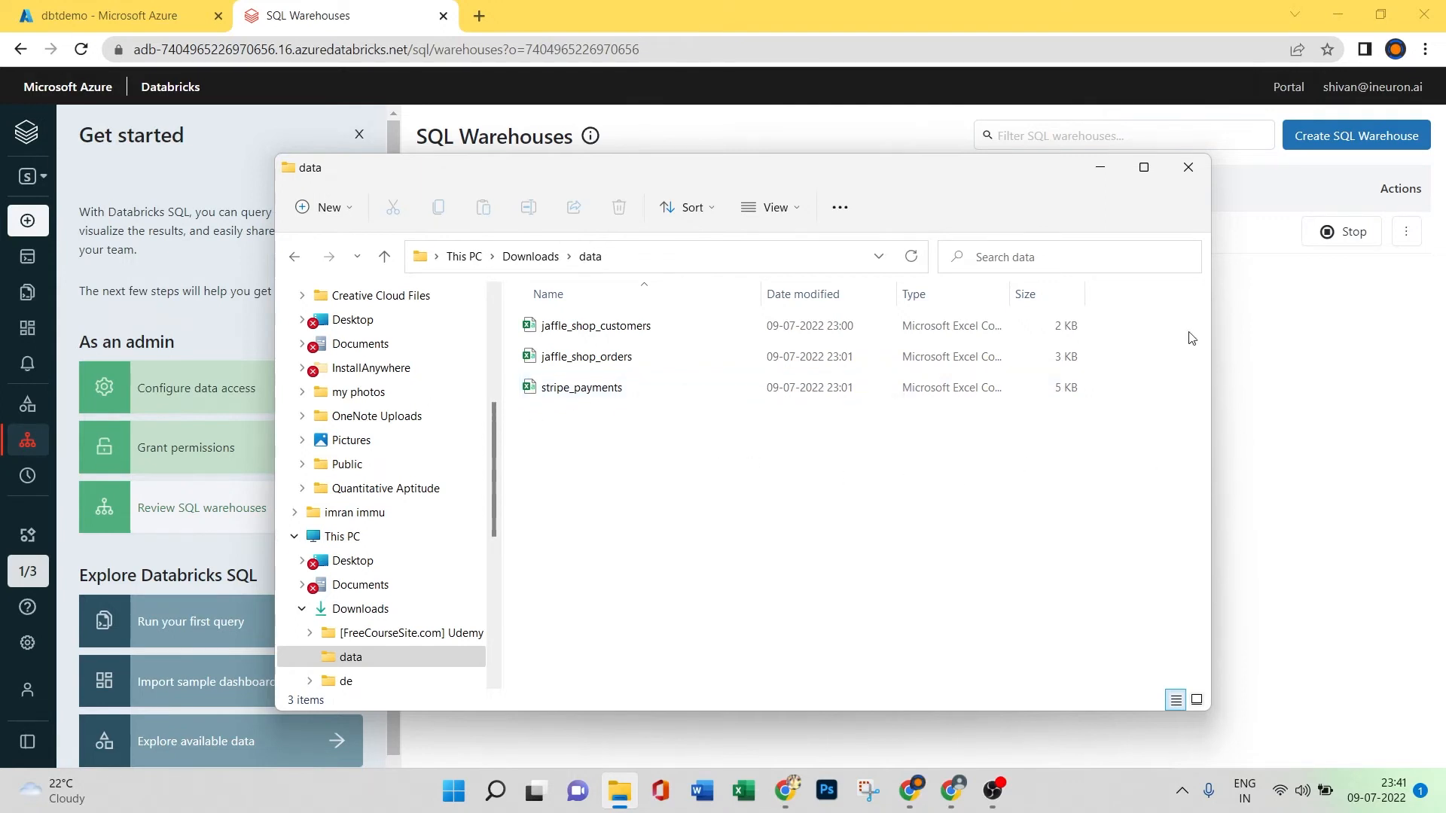
click(1099, 170)
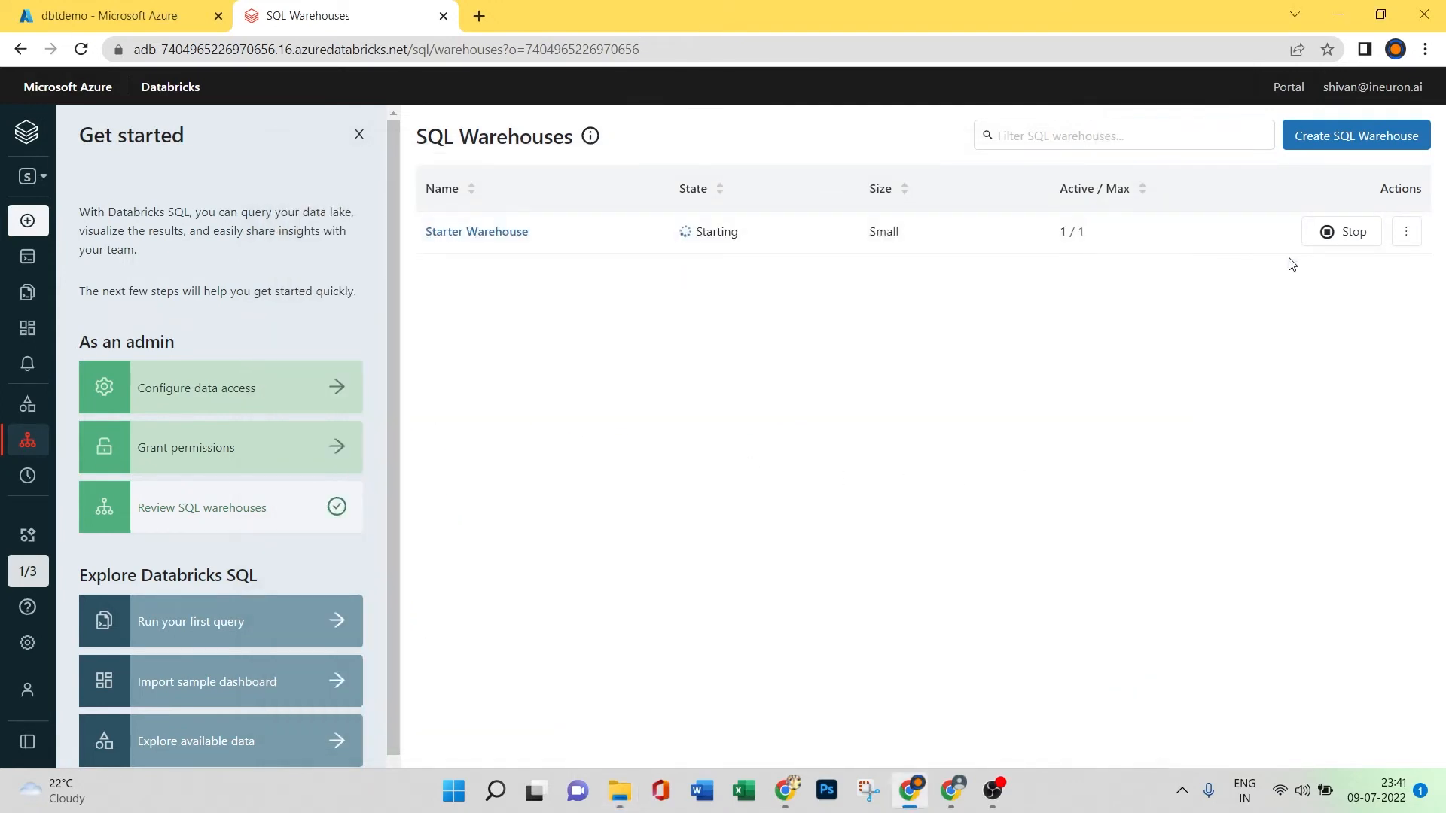
Try to create a table by uploading the jaffle_shop_customers CSV file from the data folder in Downloads.
mouse_move(22, 234)
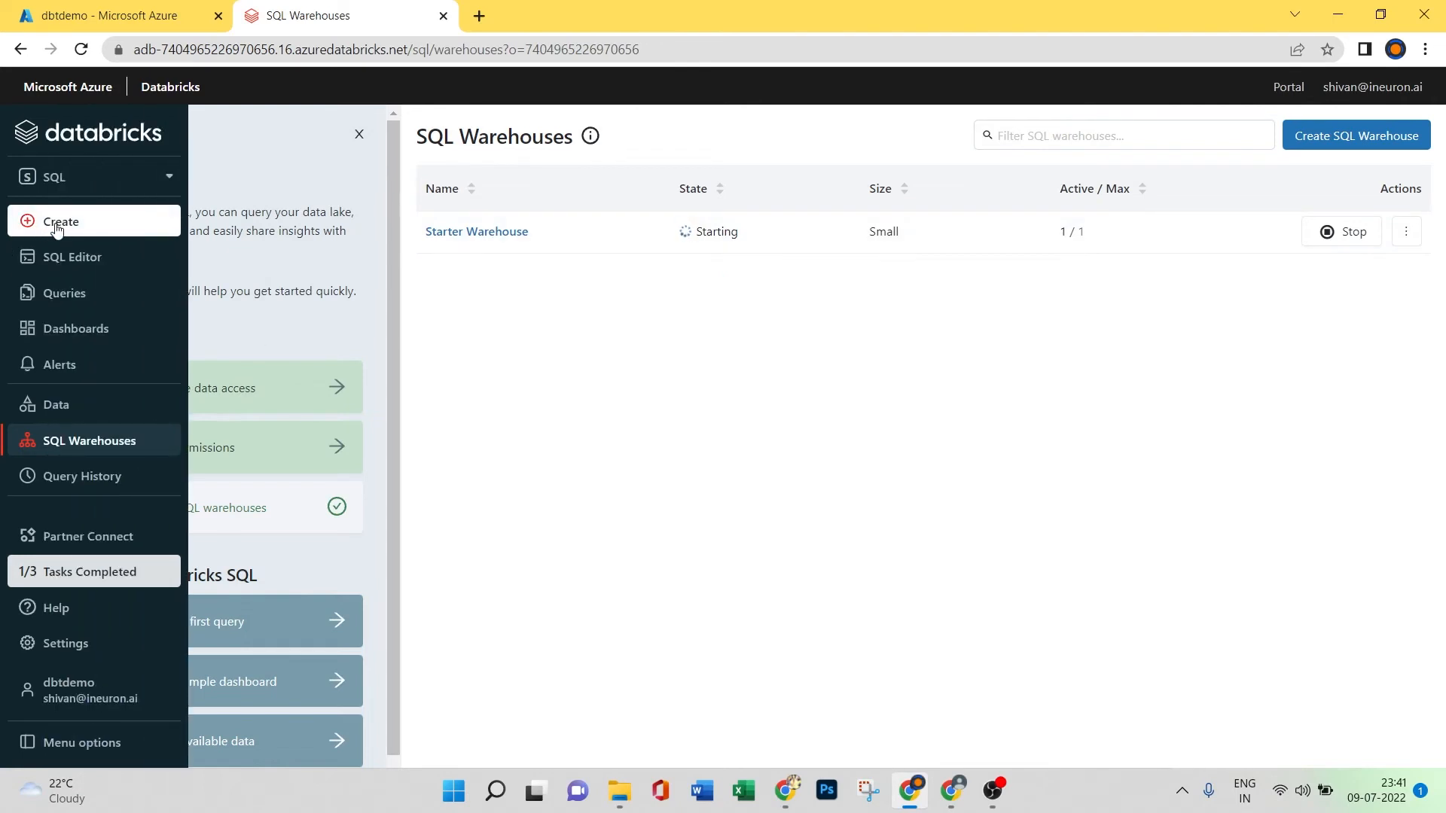
click(56, 227)
click(259, 272)
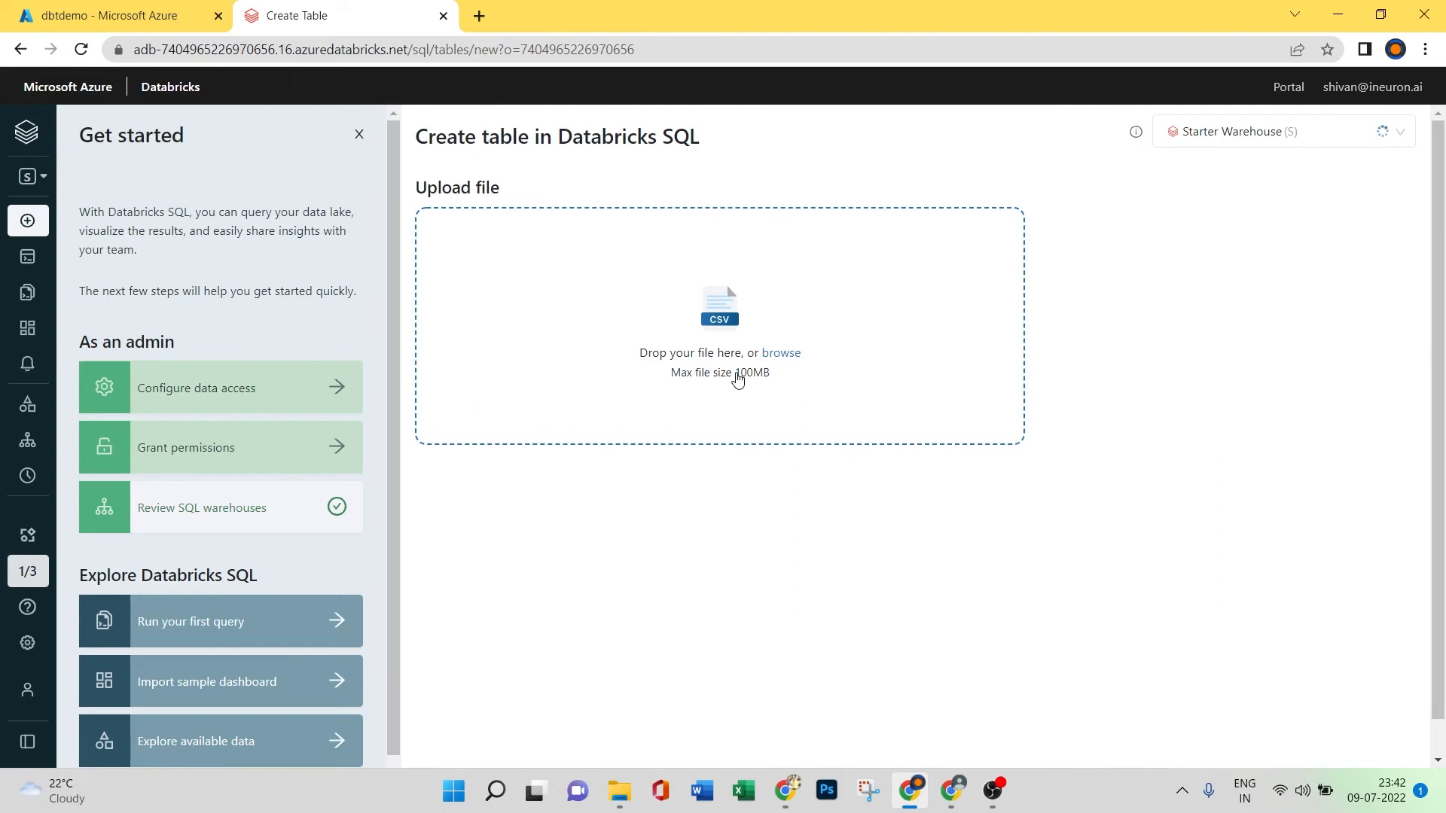
click(783, 354)
double_click(757, 412)
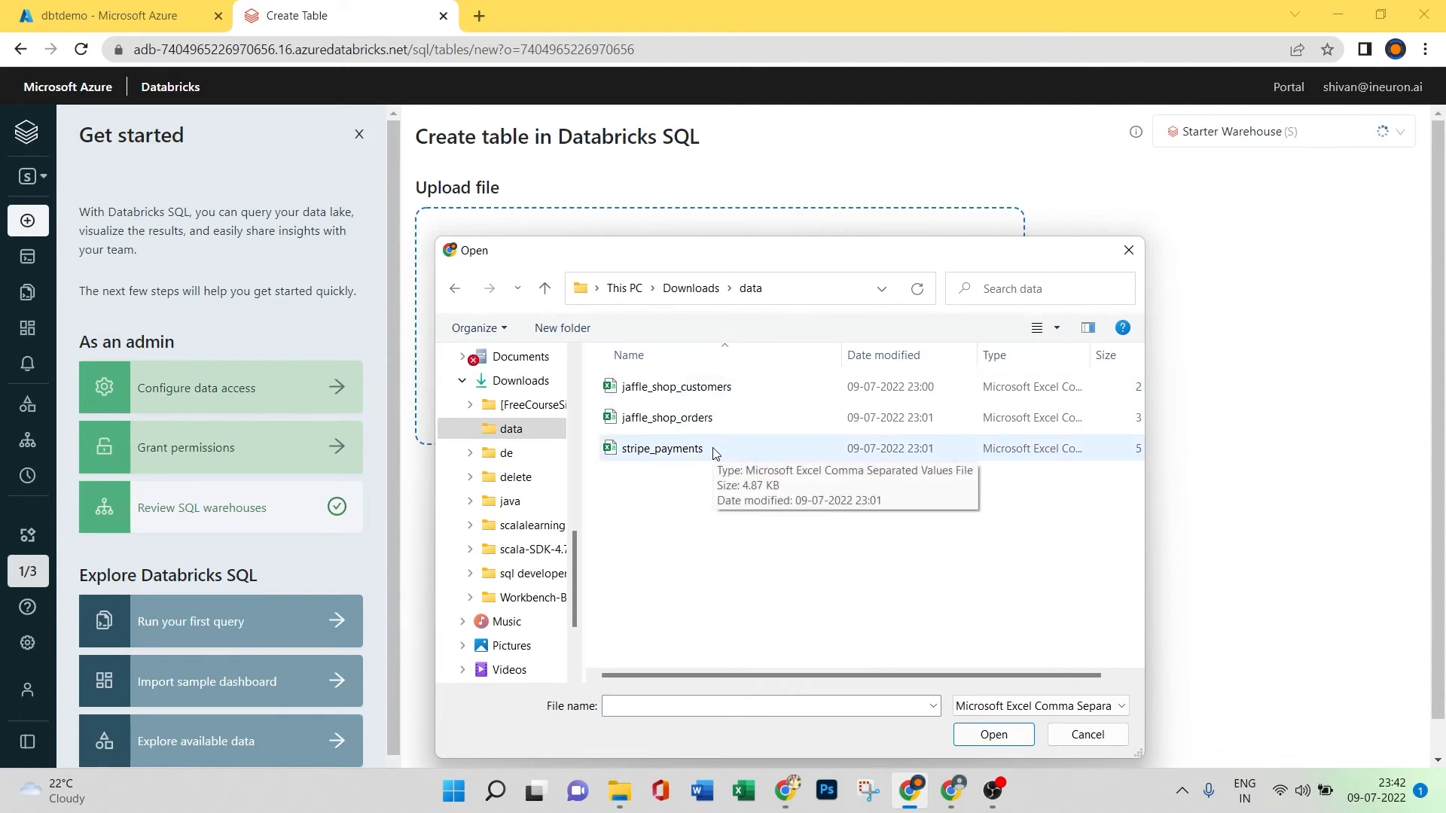
click(731, 399)
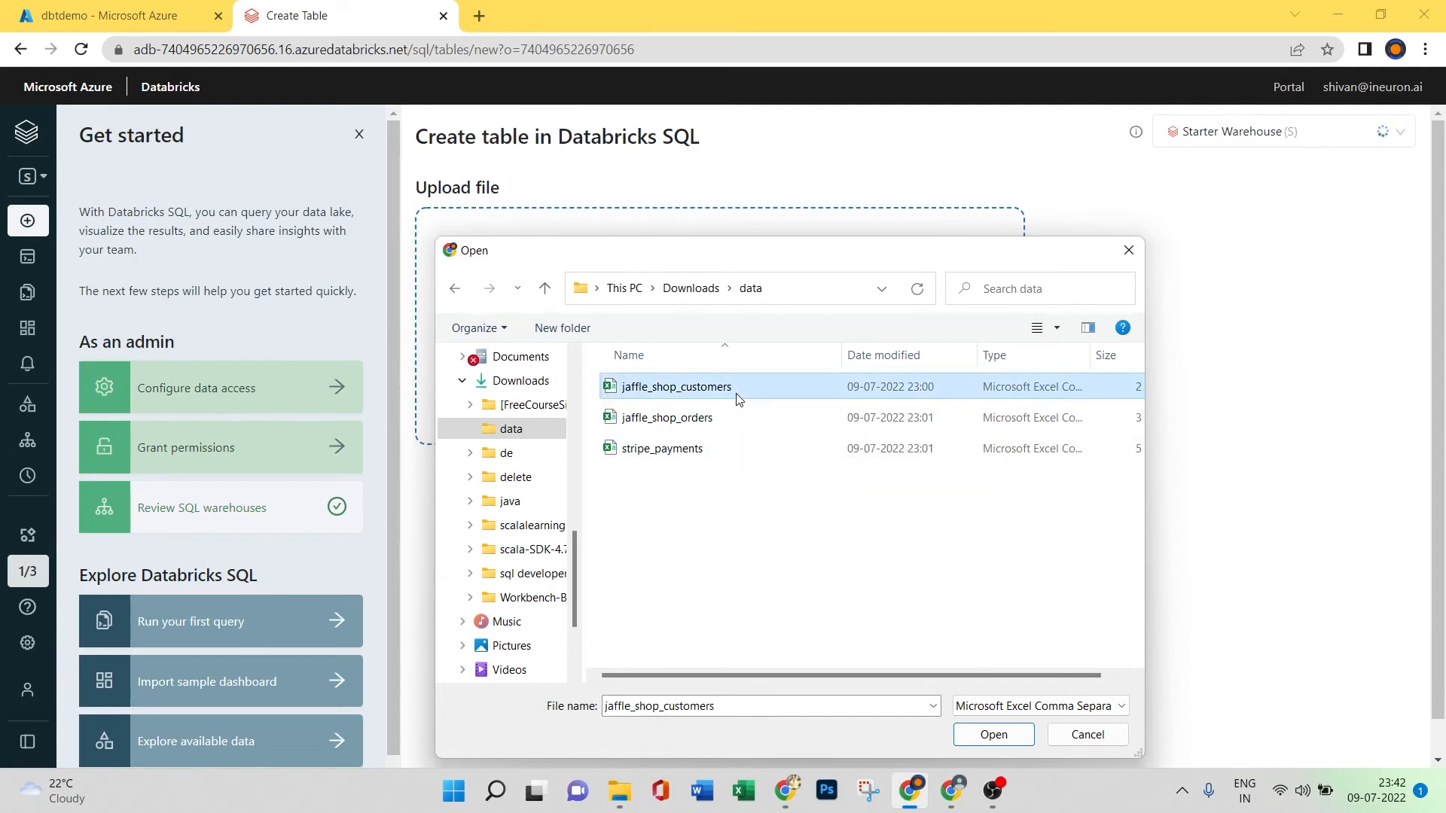
click(971, 730)
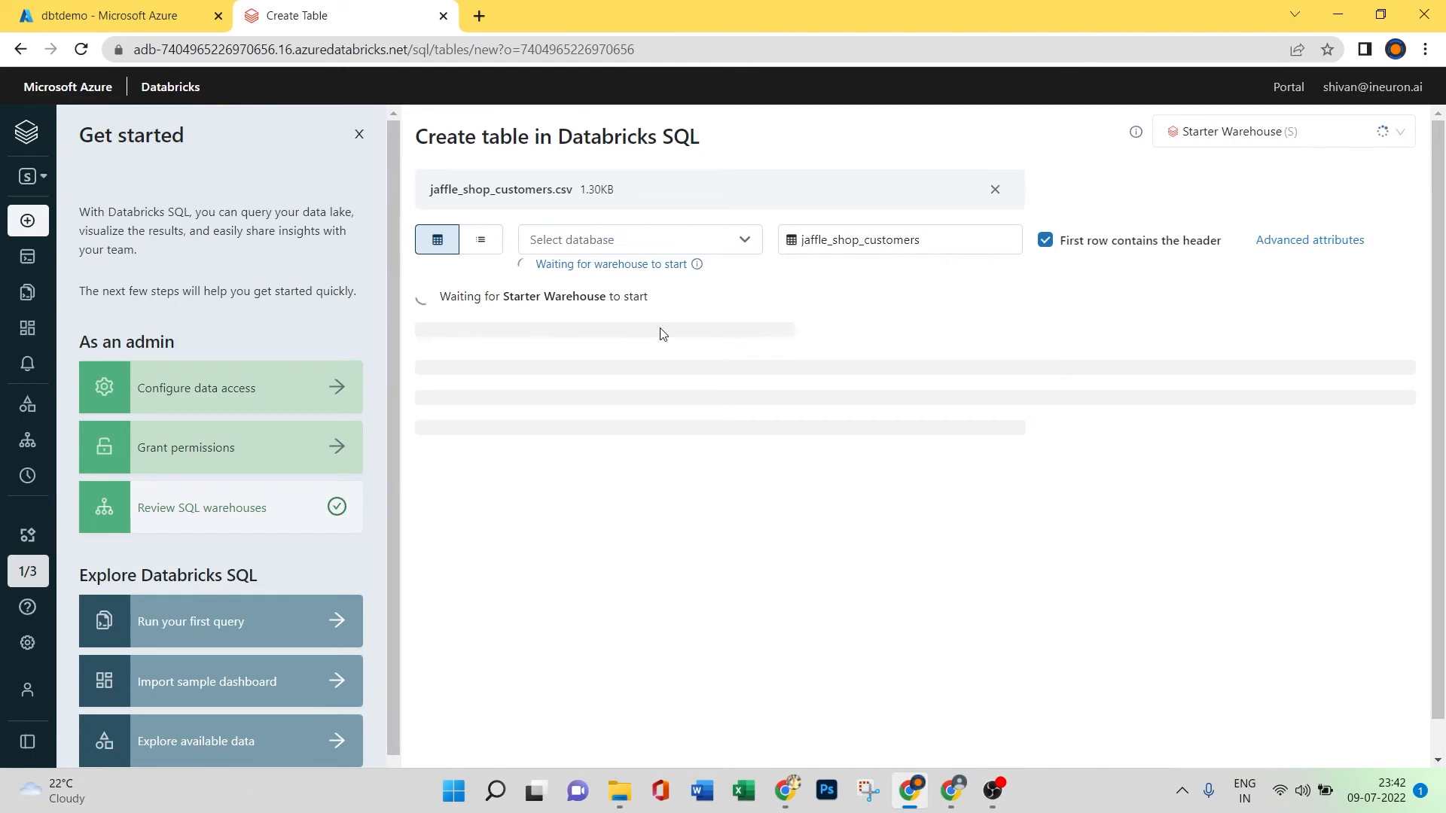
Check the Starter Warehouse's state in the SQL warehouses list and reopen the table creation page.
mouse_move(31, 441)
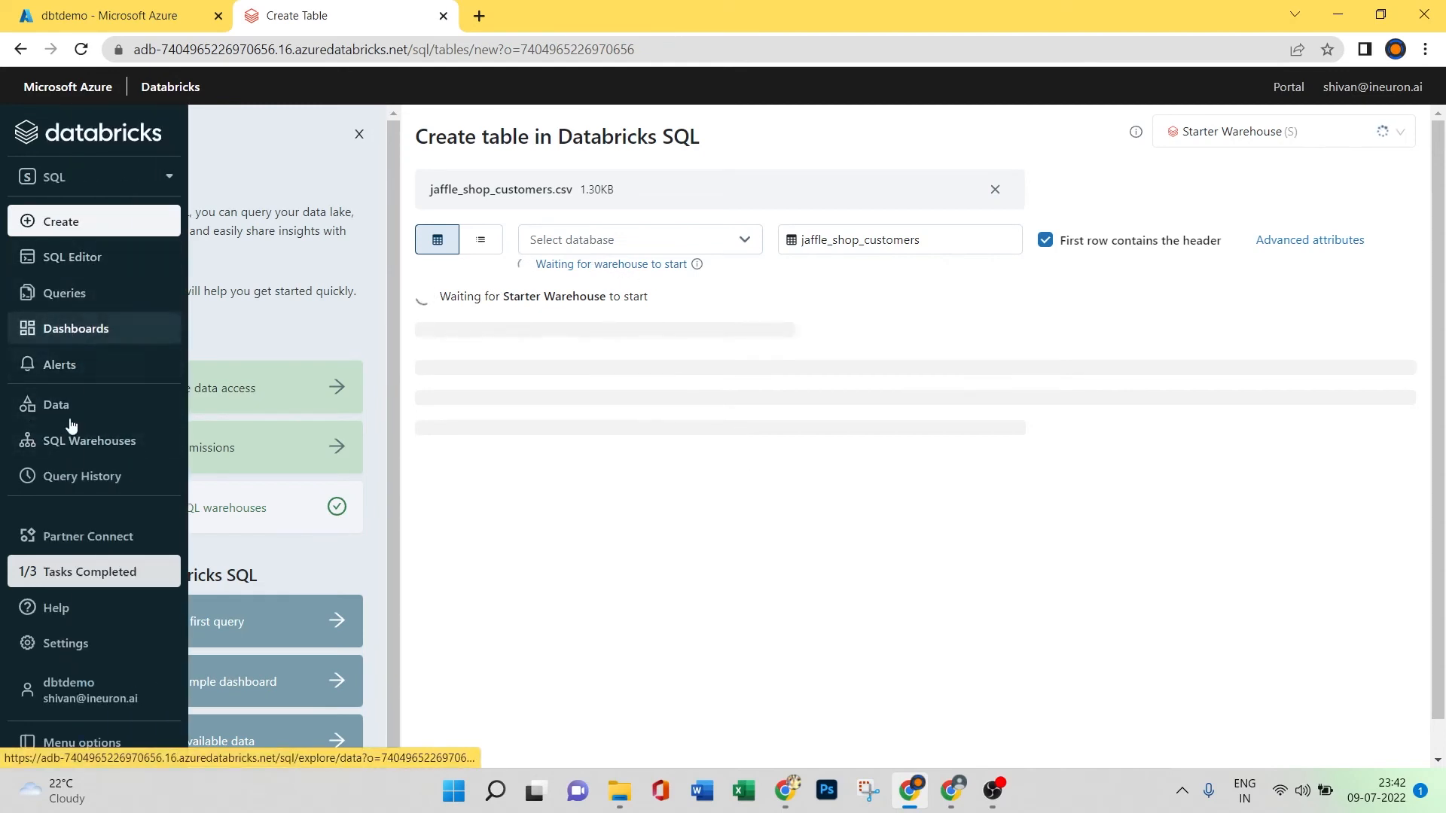
click(75, 442)
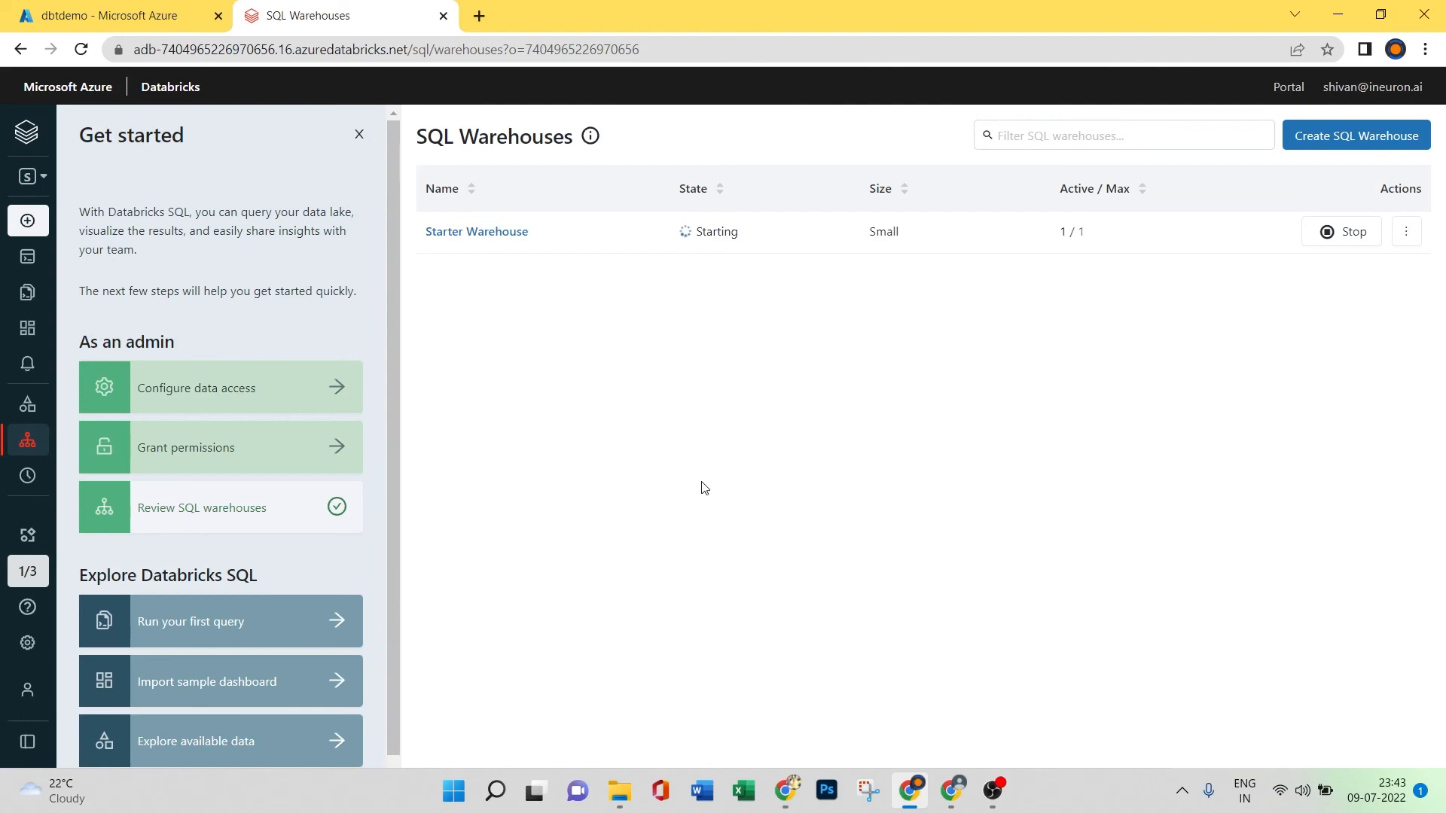
mouse_move(50, 177)
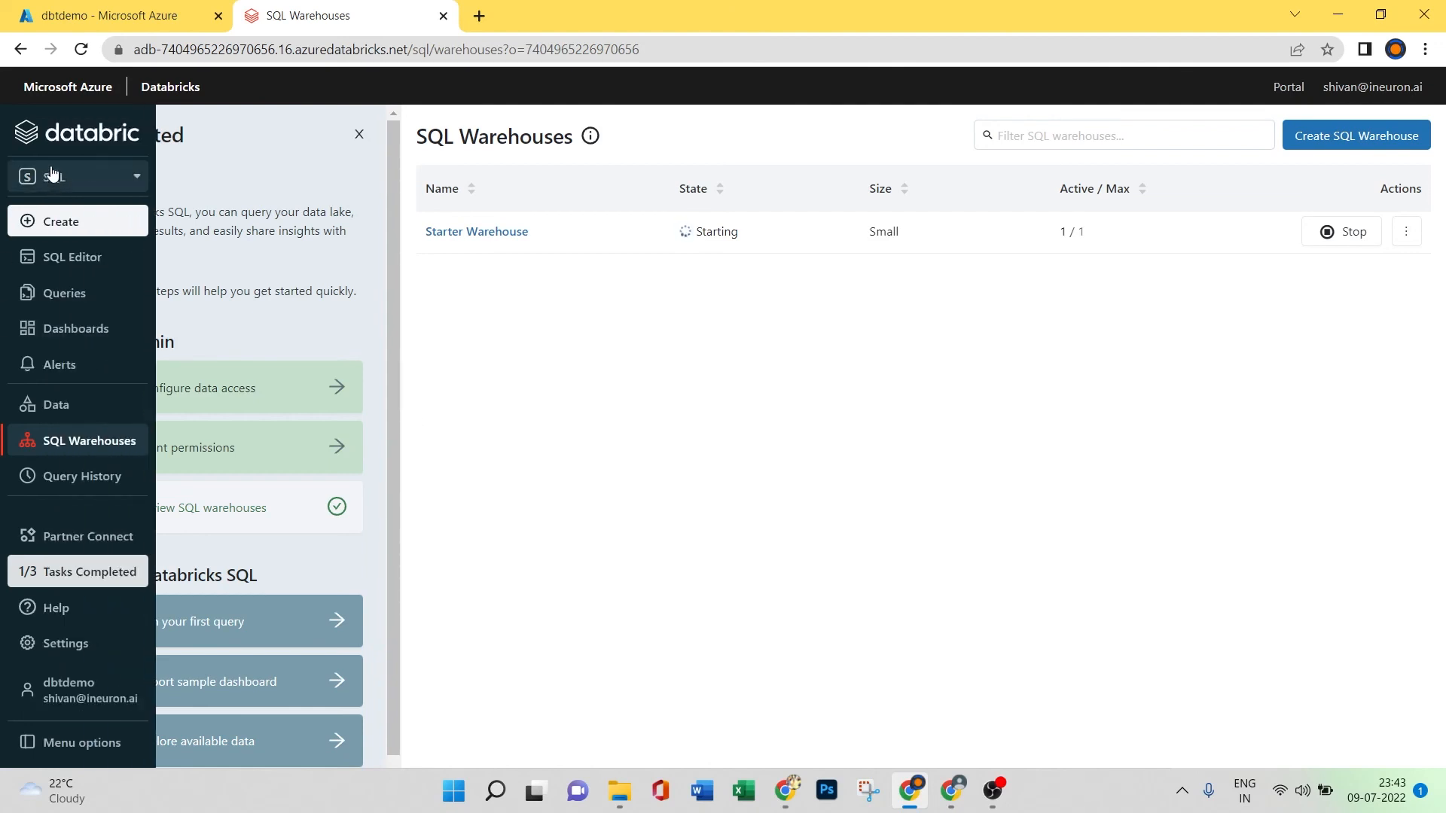
click(79, 222)
click(261, 278)
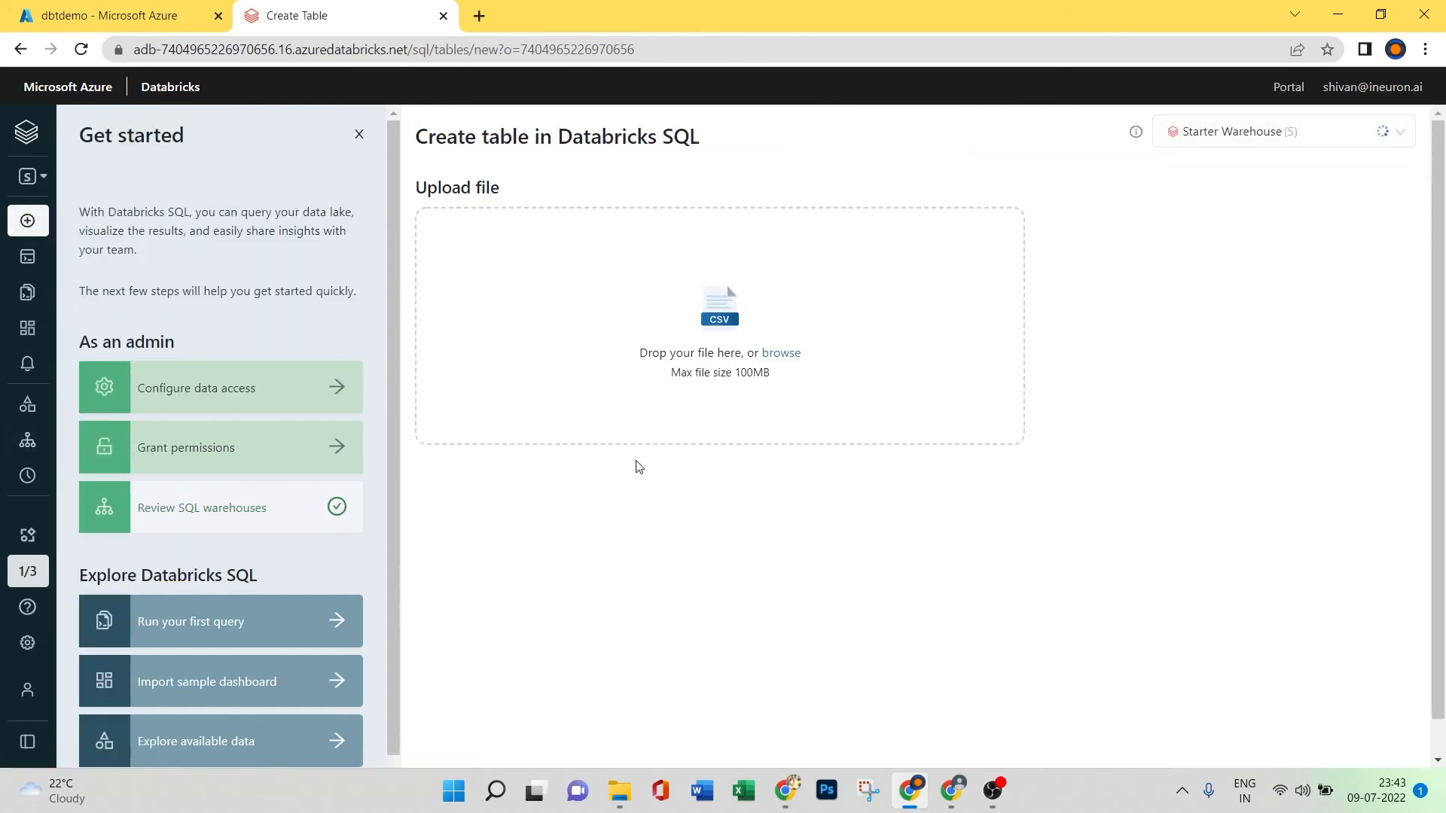
scroll(680, 565, down, 1)
Return to the SQL home page and check the Starter Warehouse's startup progress again.
mouse_move(25, 185)
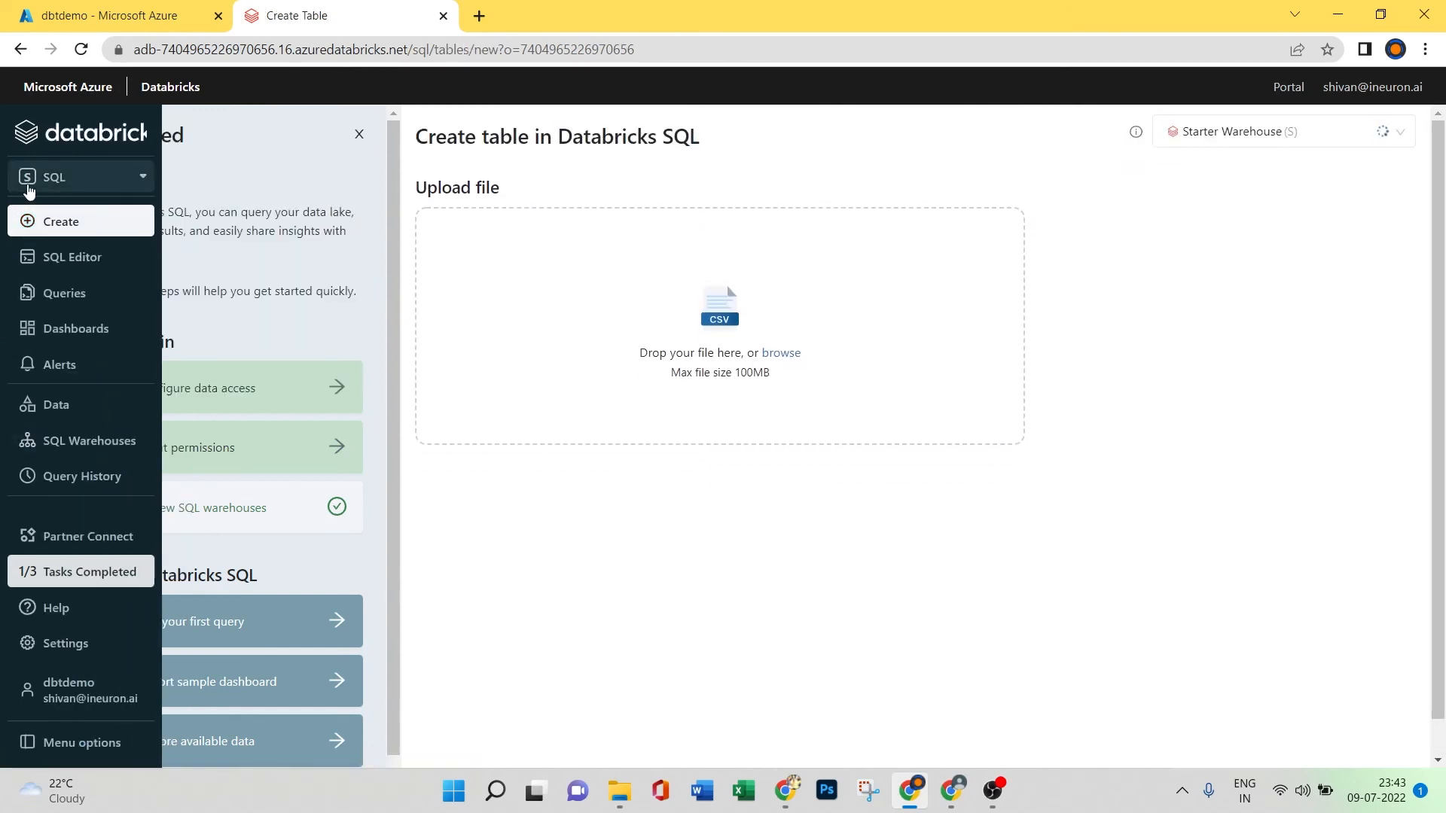
click(95, 227)
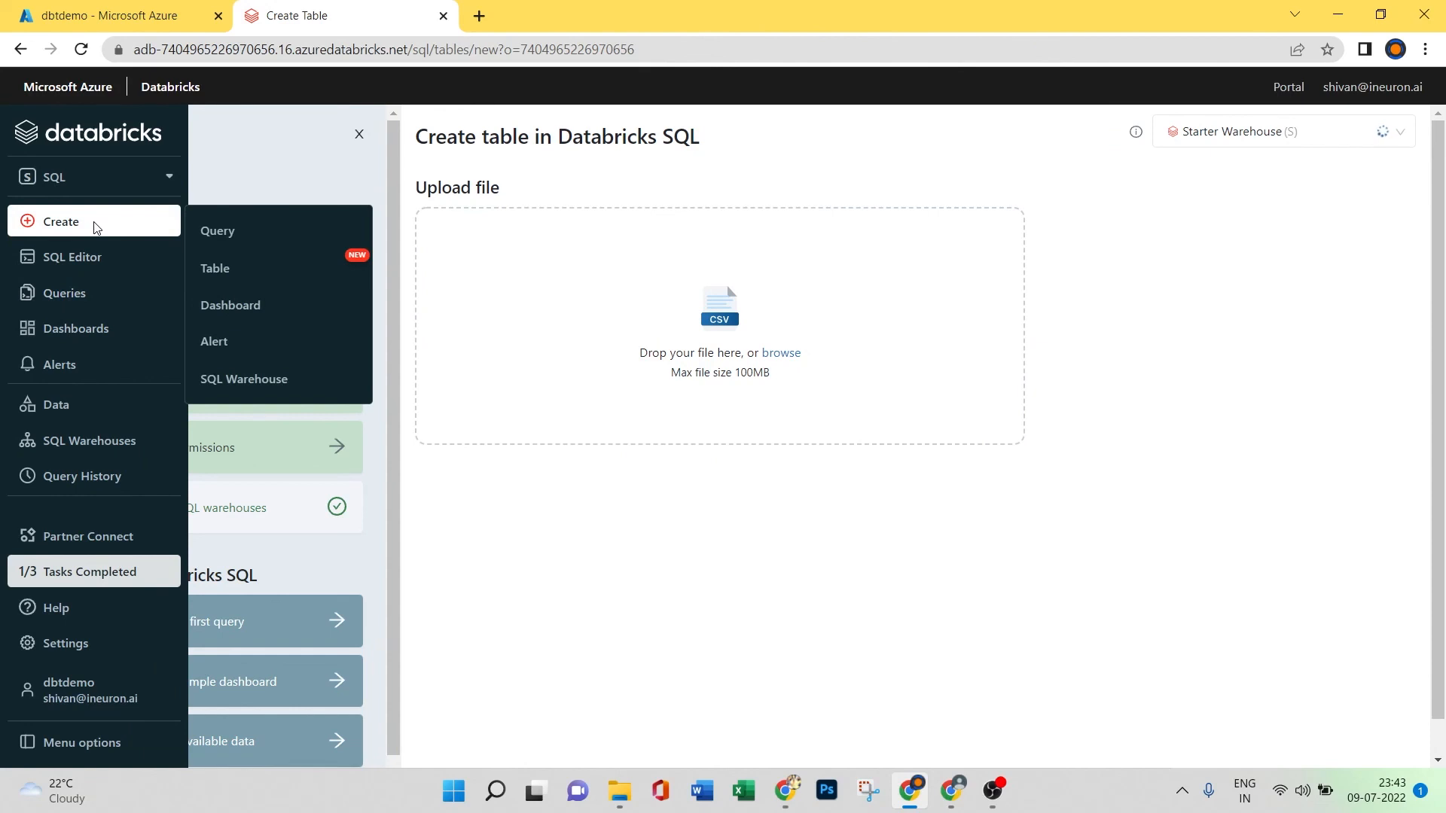
click(76, 173)
click(81, 309)
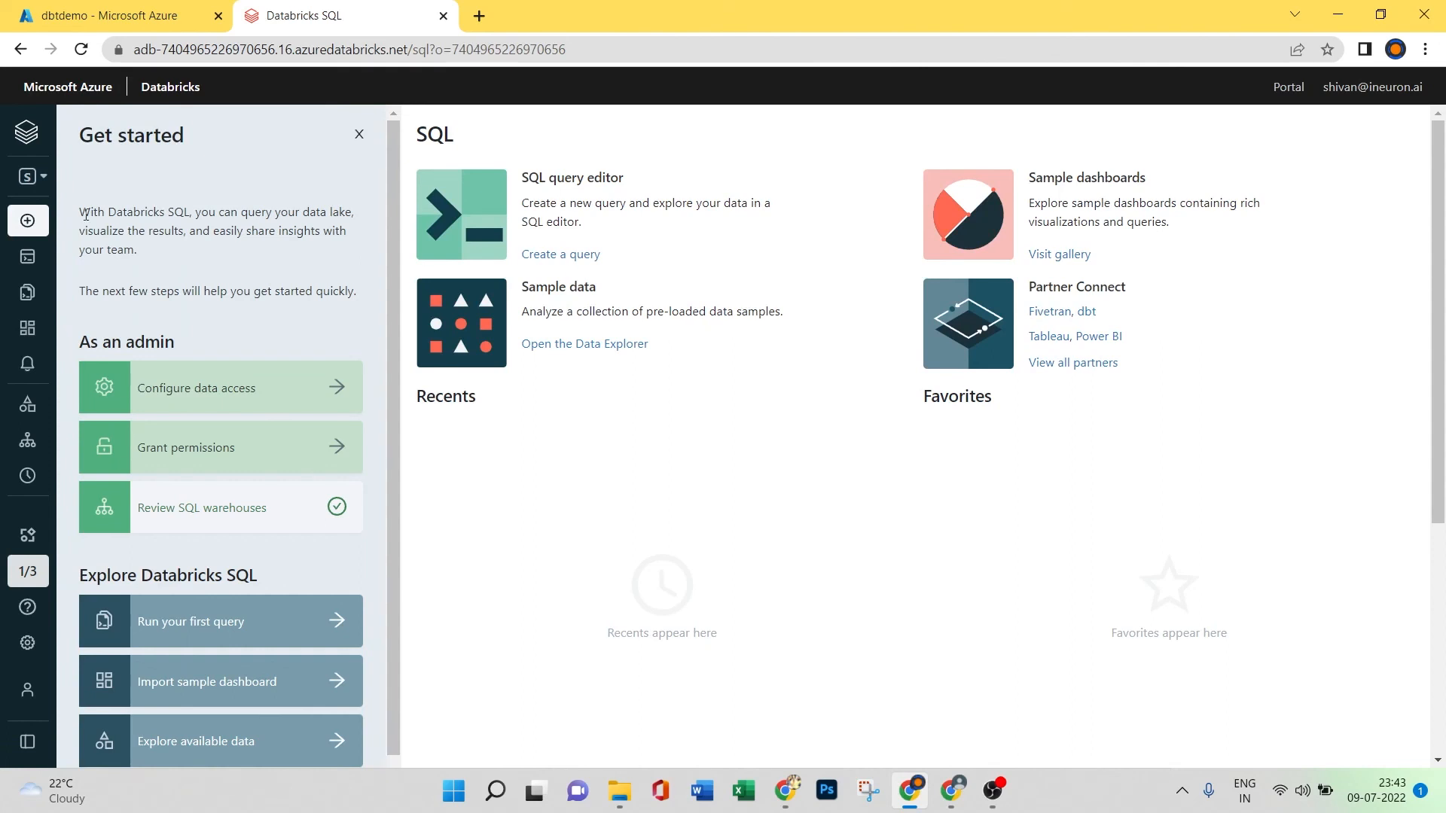
mouse_move(27, 269)
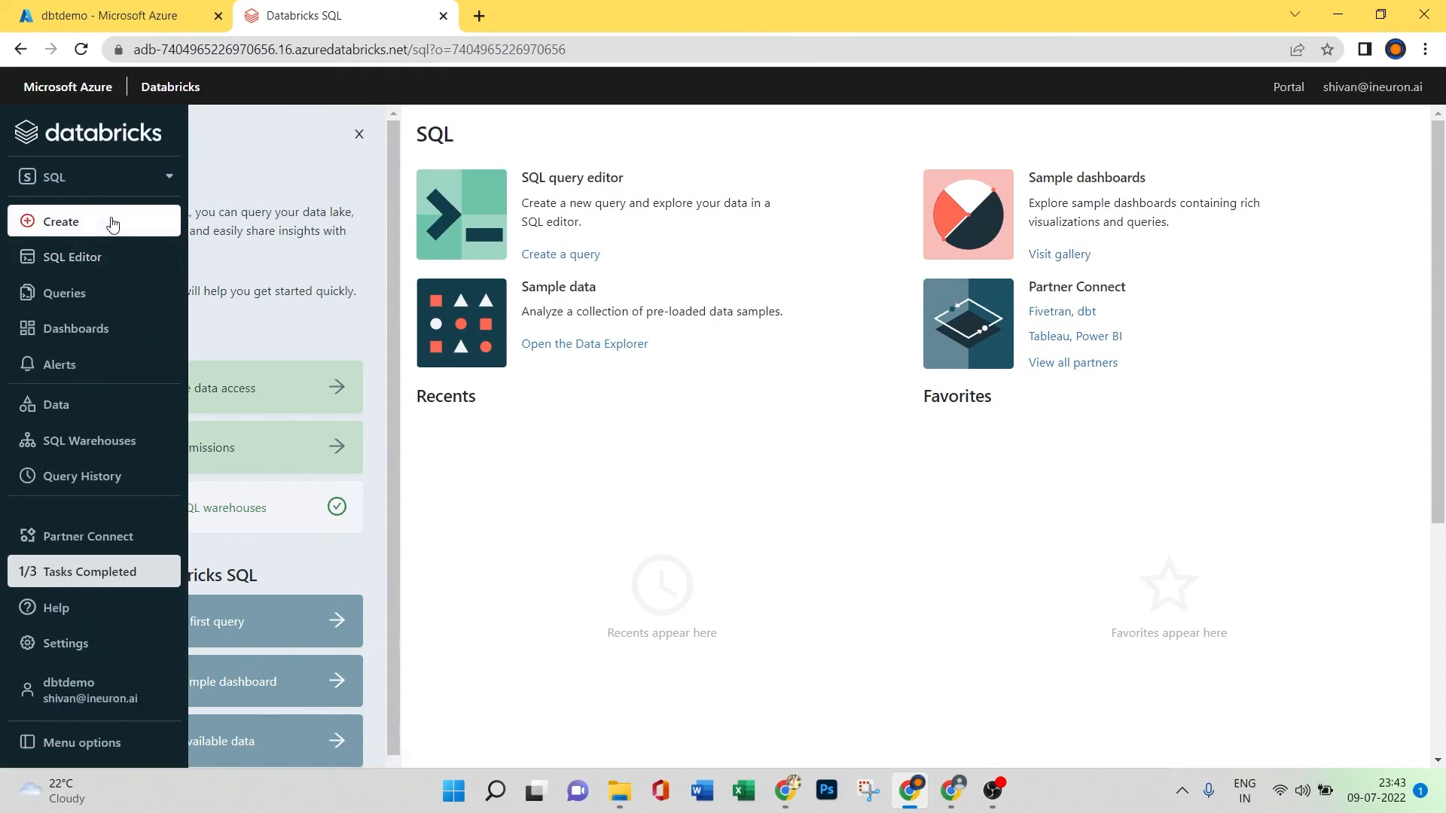
click(99, 442)
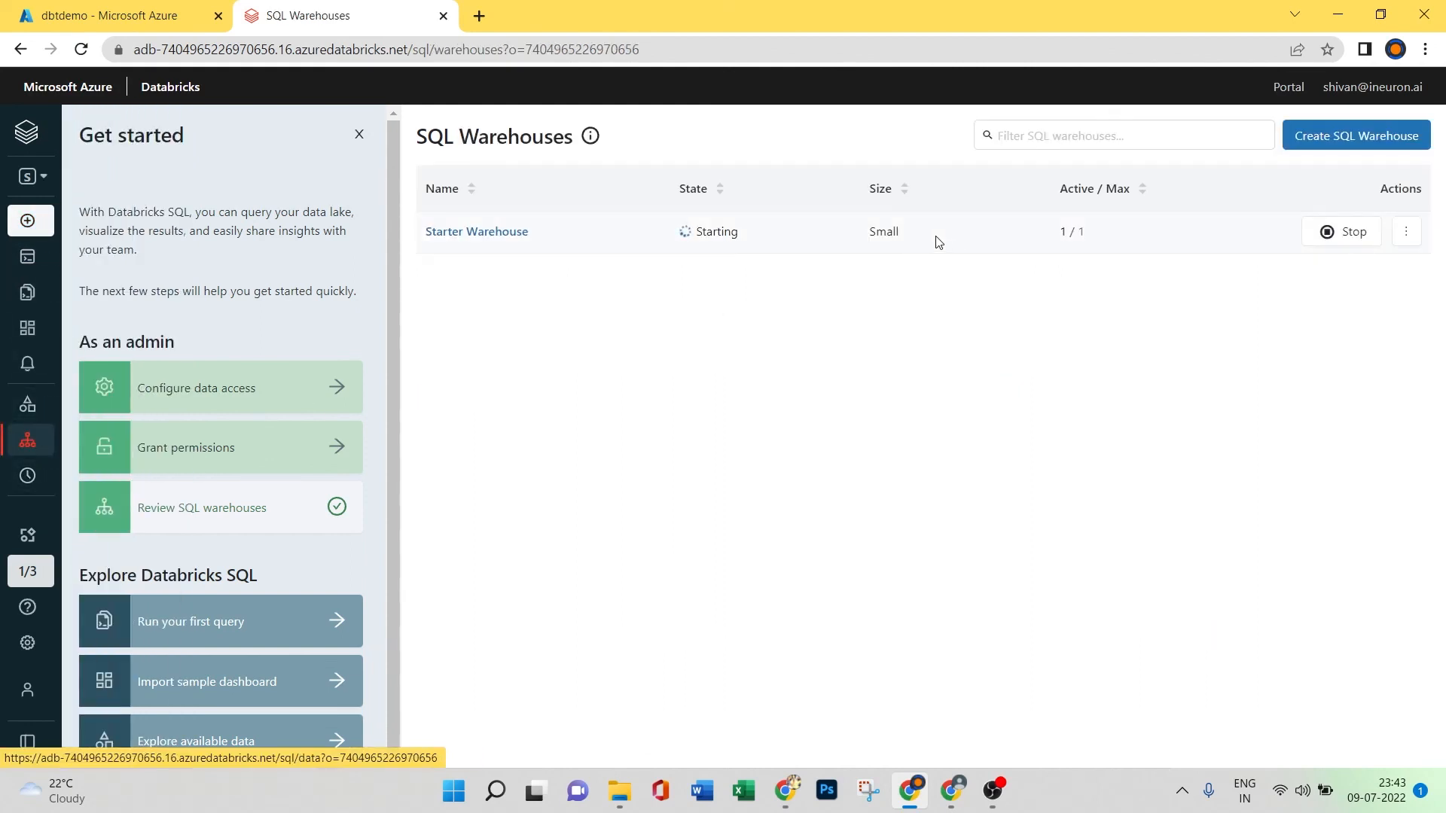